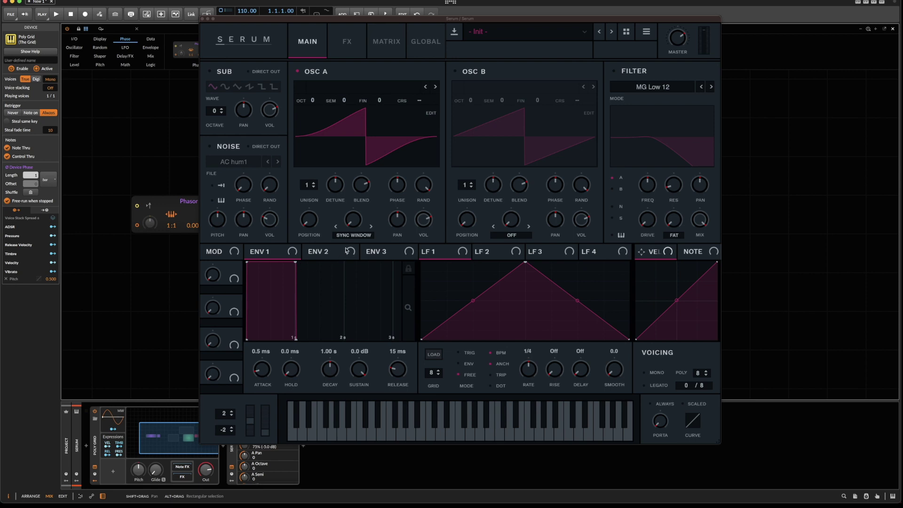
Open the warp mode list from OSC A's SYNC WINDOW label
click(361, 235)
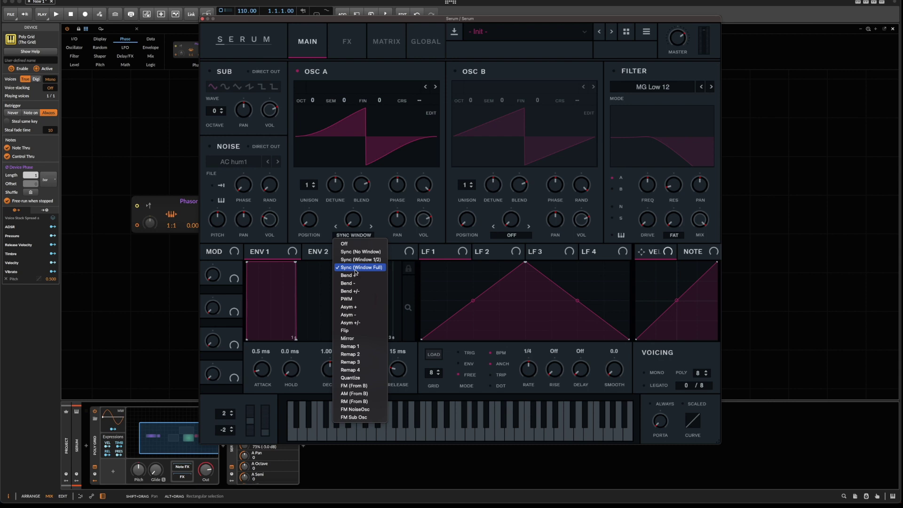
Switch OSC A warp to Sync (No Window) and set it to about 1.5 cycles
click(371, 250)
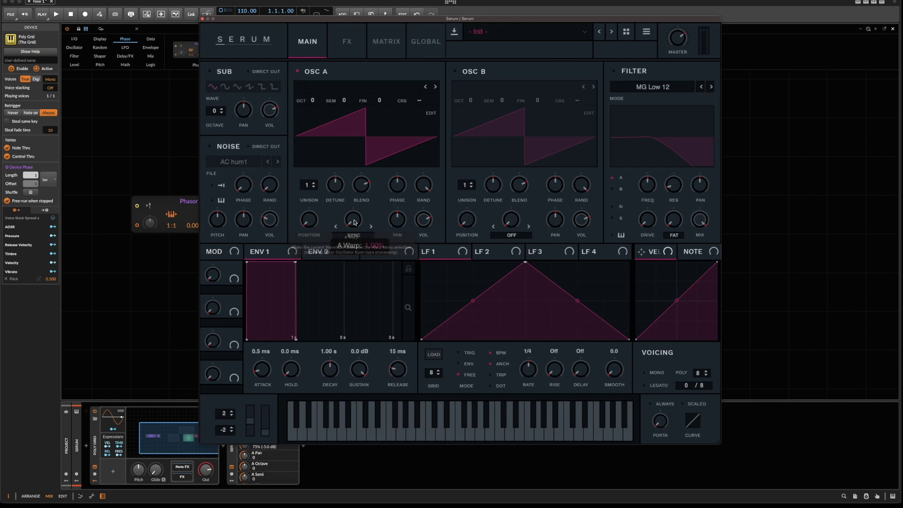
drag(354, 222, 357, 185)
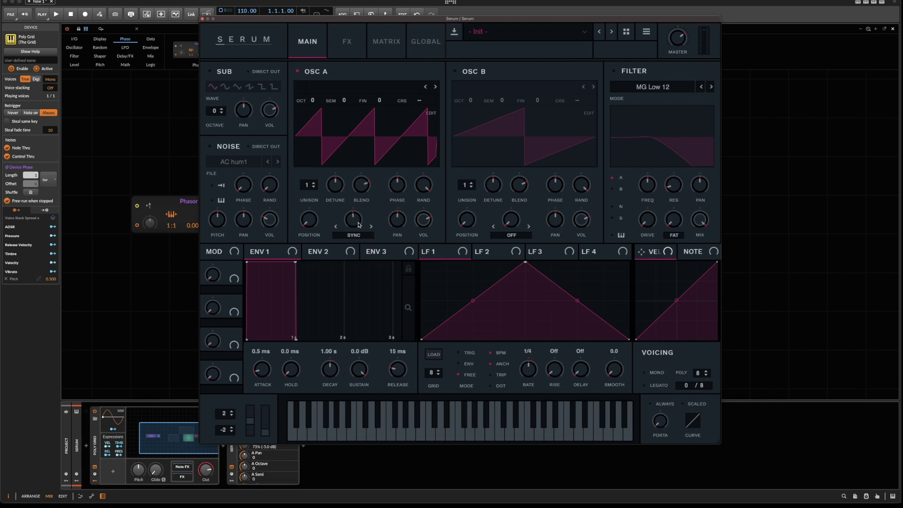
mouse_move(358, 225)
mouse_down()
mouse_move(360, 198)
mouse_move(353, 222)
mouse_up()
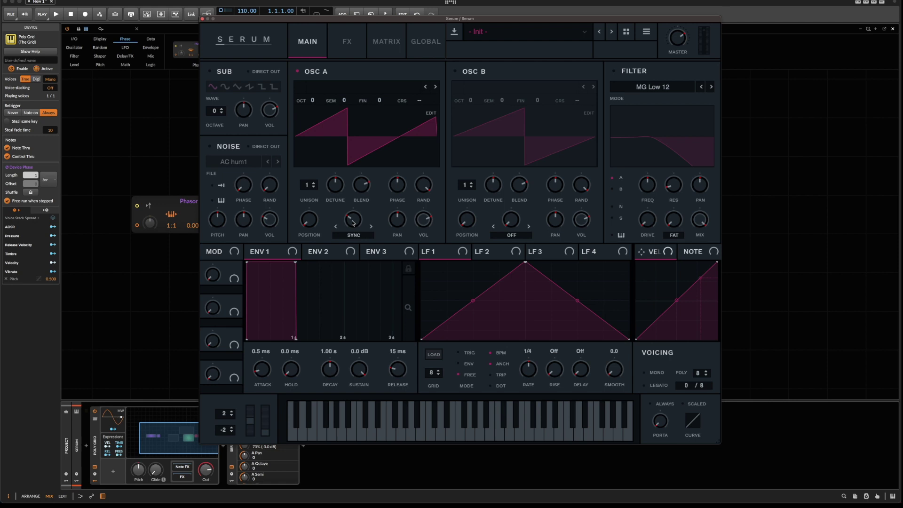
drag(354, 223, 348, 211)
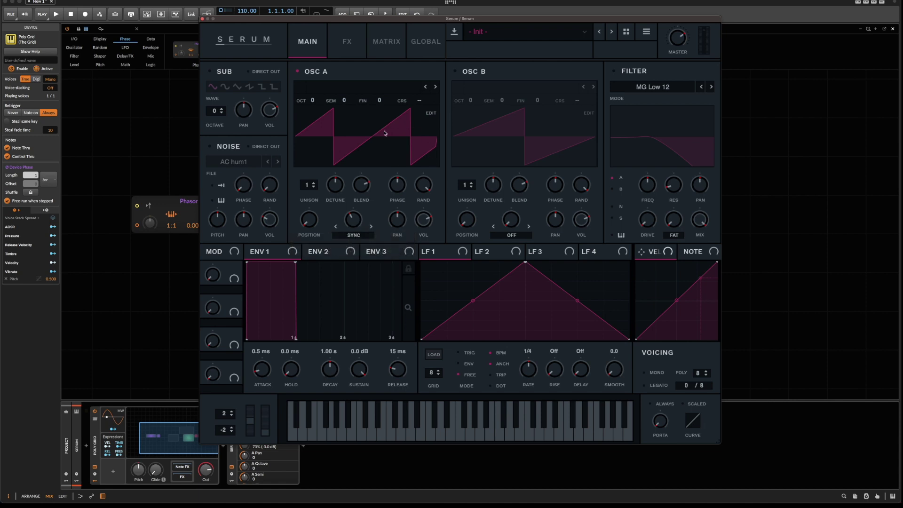
scroll(358, 211, up, 5)
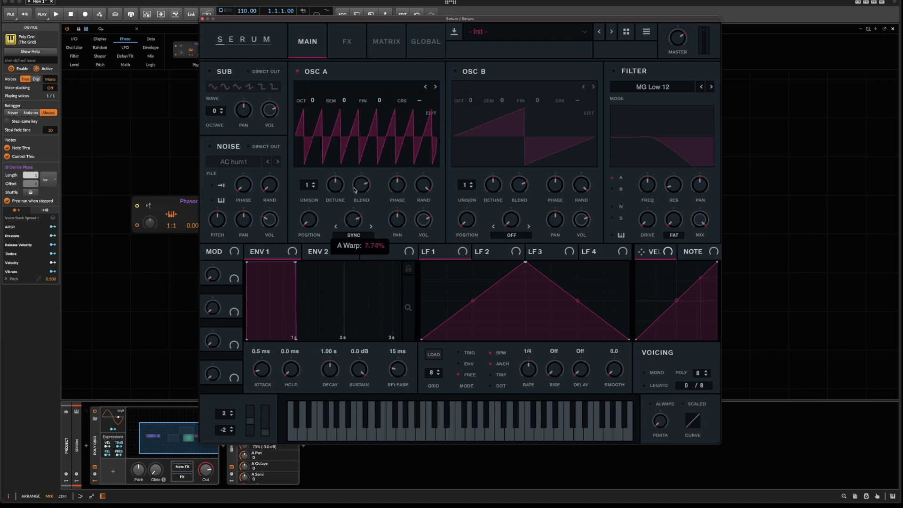
drag(358, 213, 360, 229)
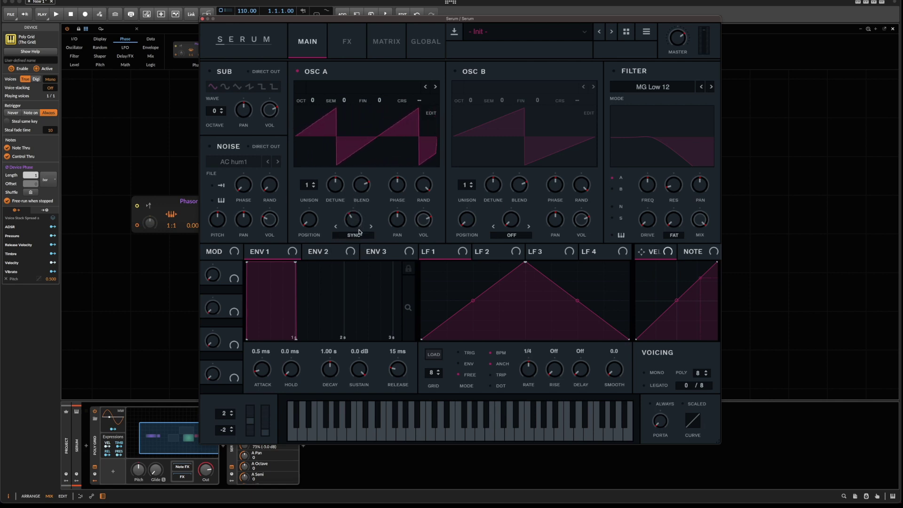
Set OSC A warp to Sync (Window Full) and raise the amount to about 6%
click(361, 232)
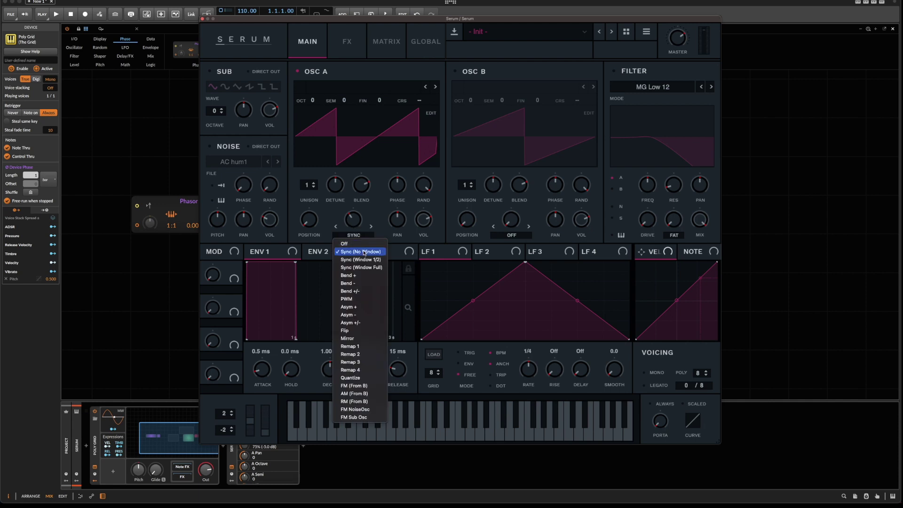
click(367, 267)
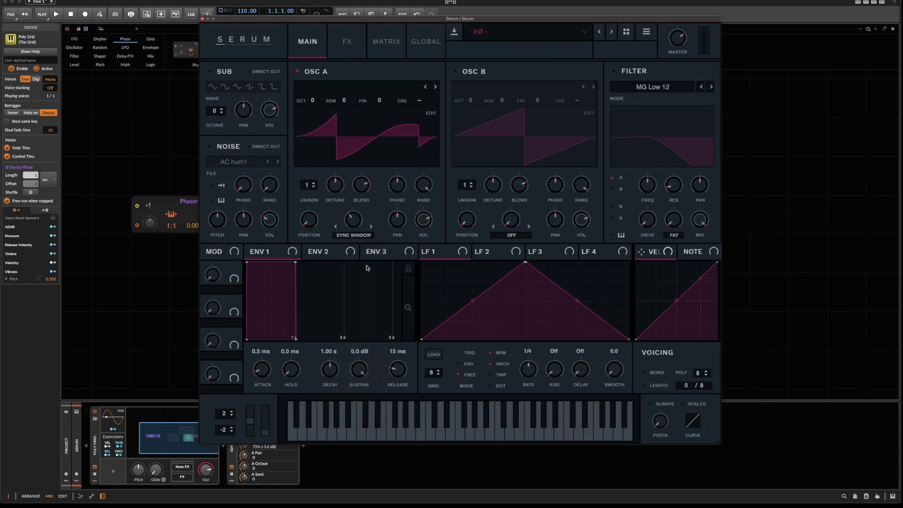
drag(355, 227, 351, 151)
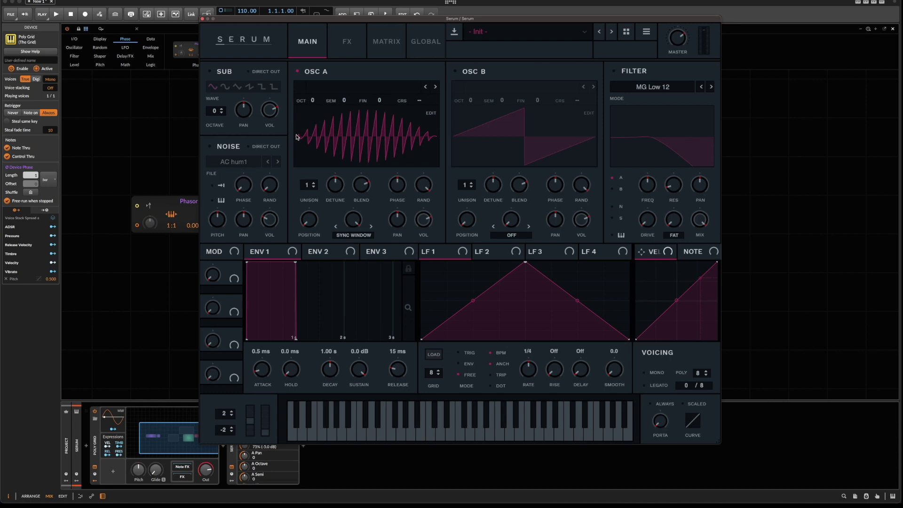
Set OSC A warp to Sync (Window 1/2) with an amount of about 1.5%
click(360, 235)
click(368, 261)
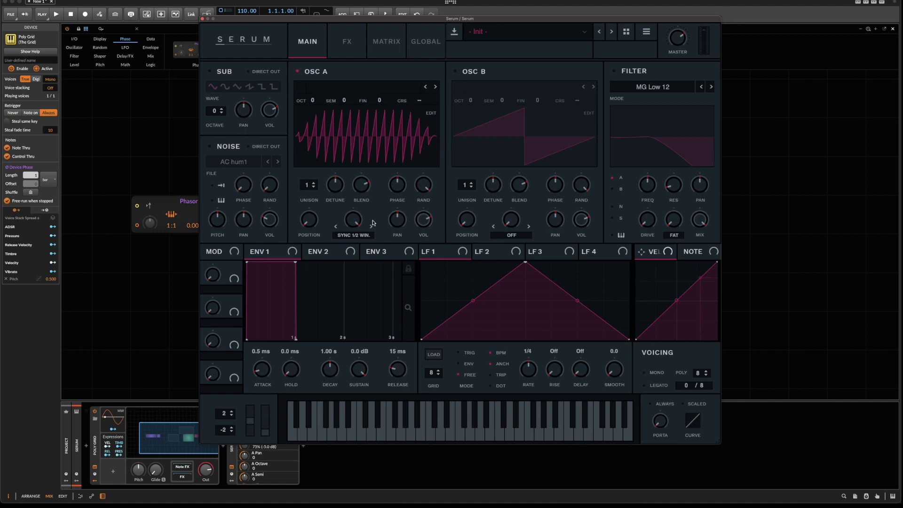
drag(353, 220, 381, 308)
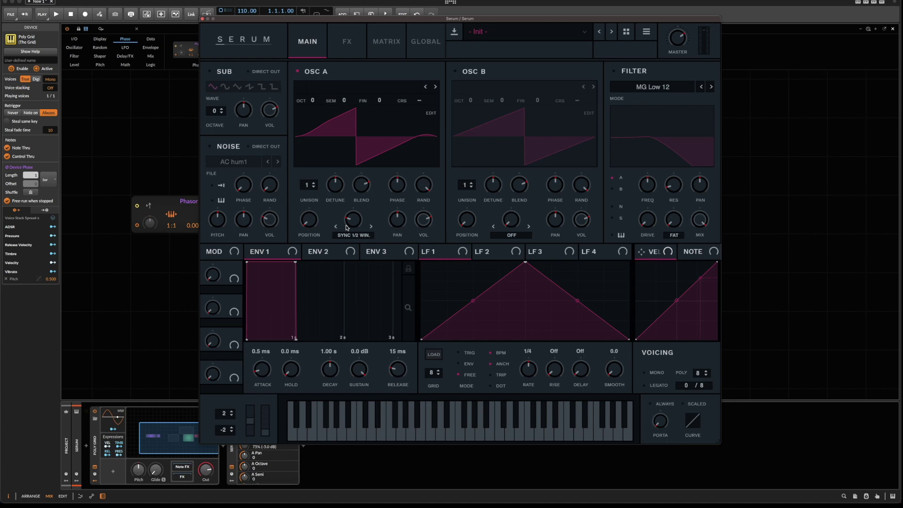
drag(353, 221, 350, 196)
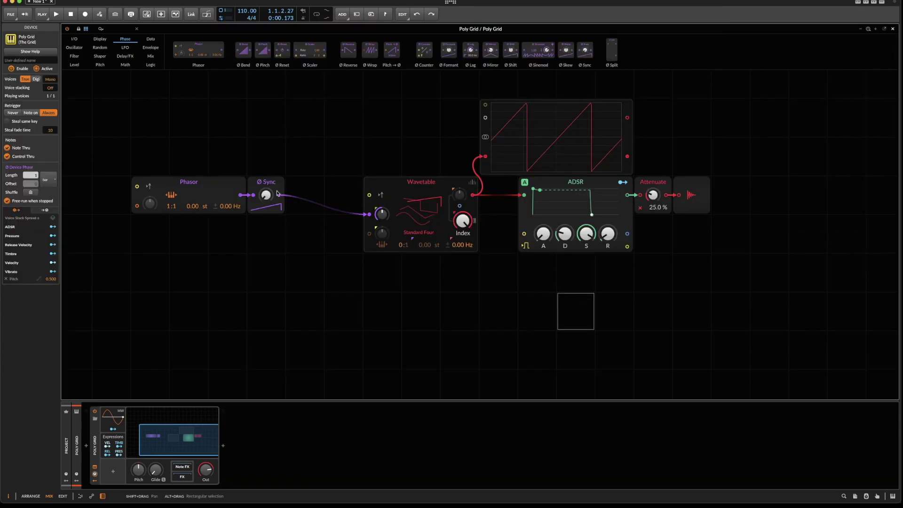
Raise Ø Sync to +33.60 st, then duplicate the Wavetable oscillator below the original
click(376, 204)
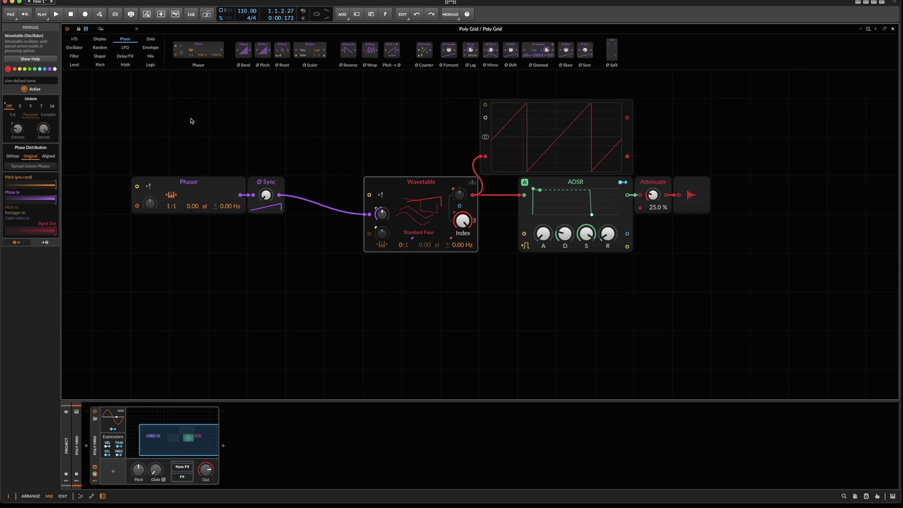
click(197, 200)
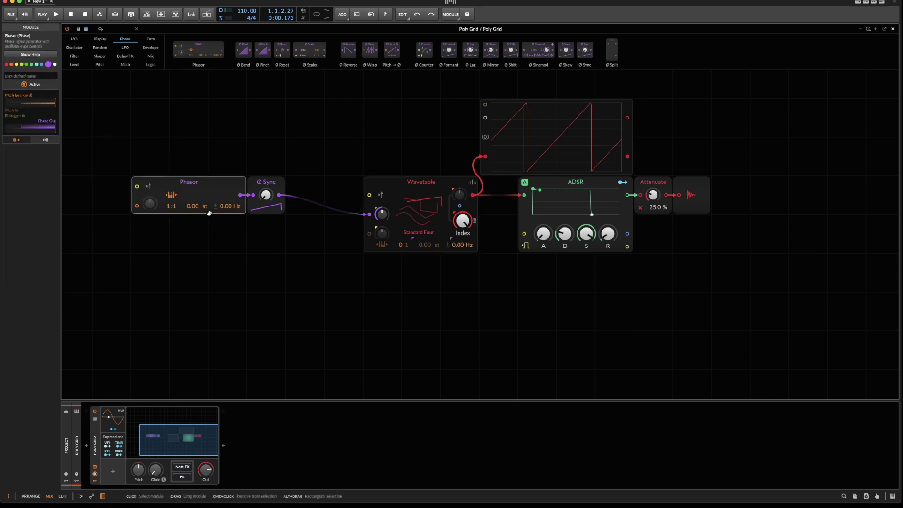
drag(266, 194, 256, 245)
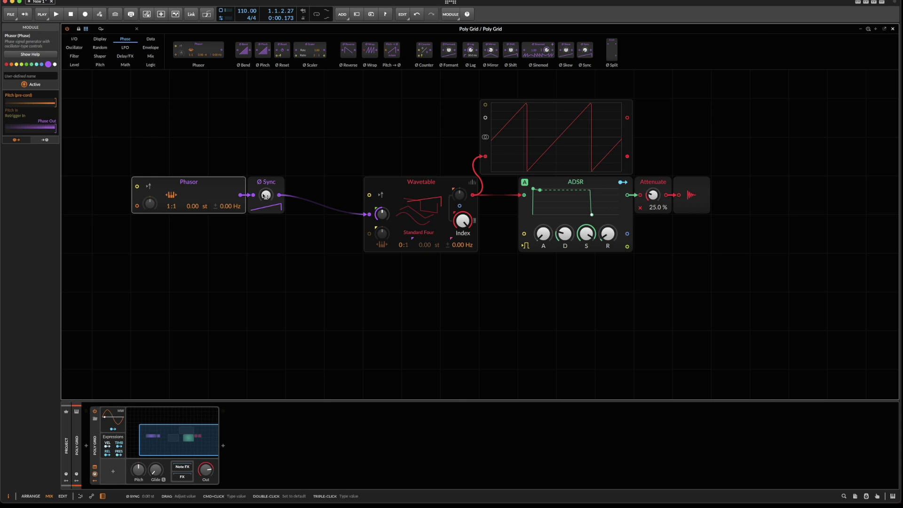
mouse_move(266, 196)
mouse_down()
mouse_move(266, 174)
mouse_move(266, 198)
mouse_up()
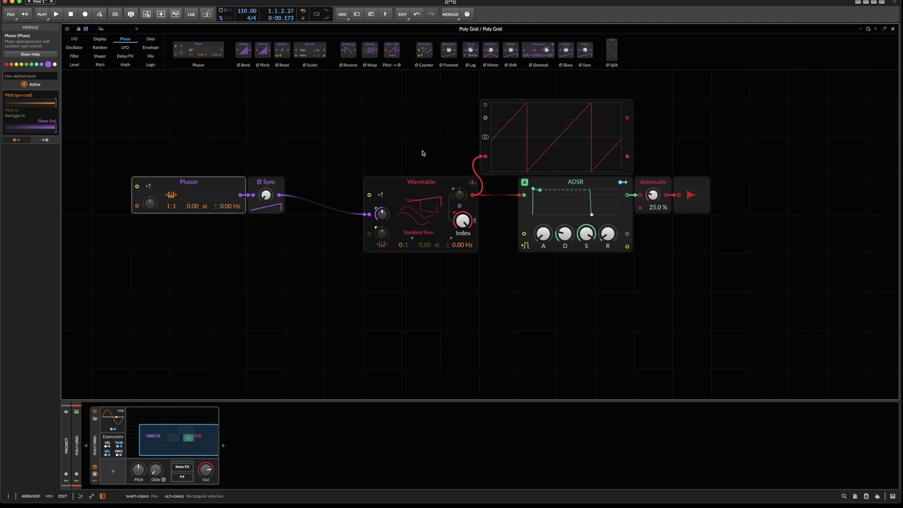
click(435, 197)
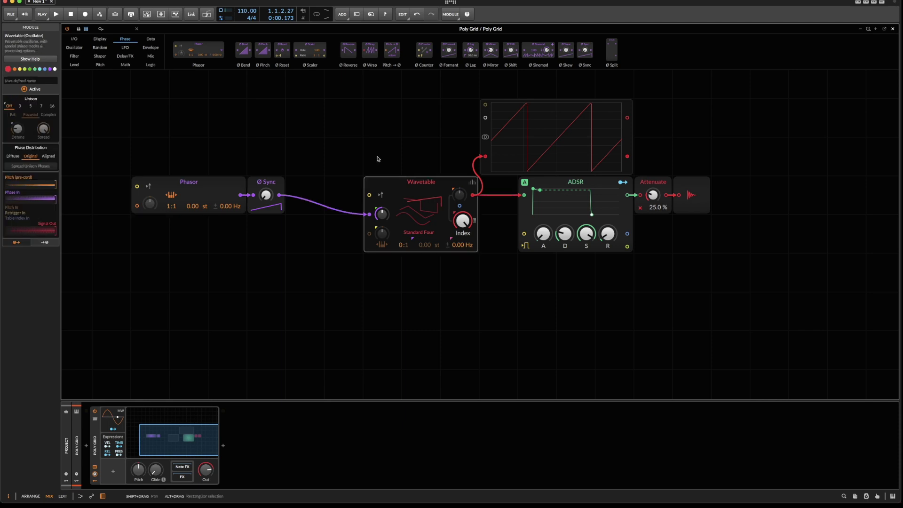
key(ctrl+d)
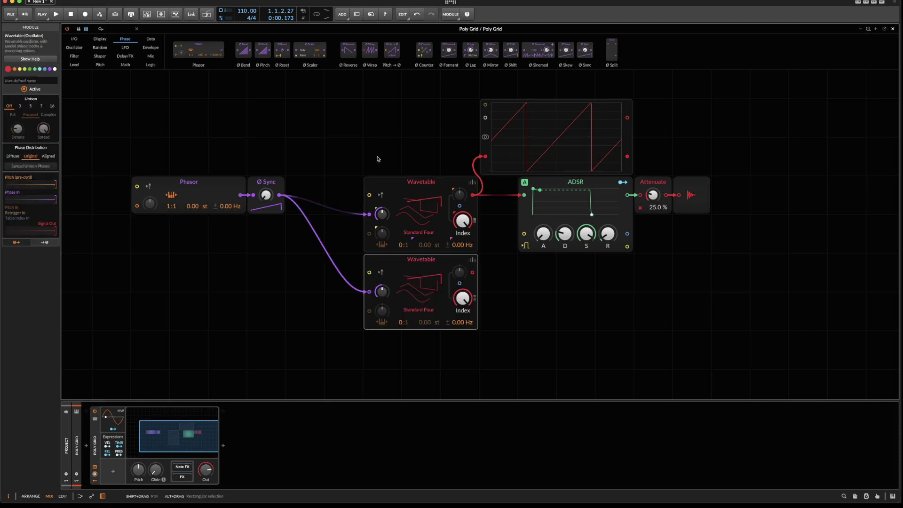
Replace the duplicate with a Sine whose phase input comes straight from the Phasor
right_click(395, 259)
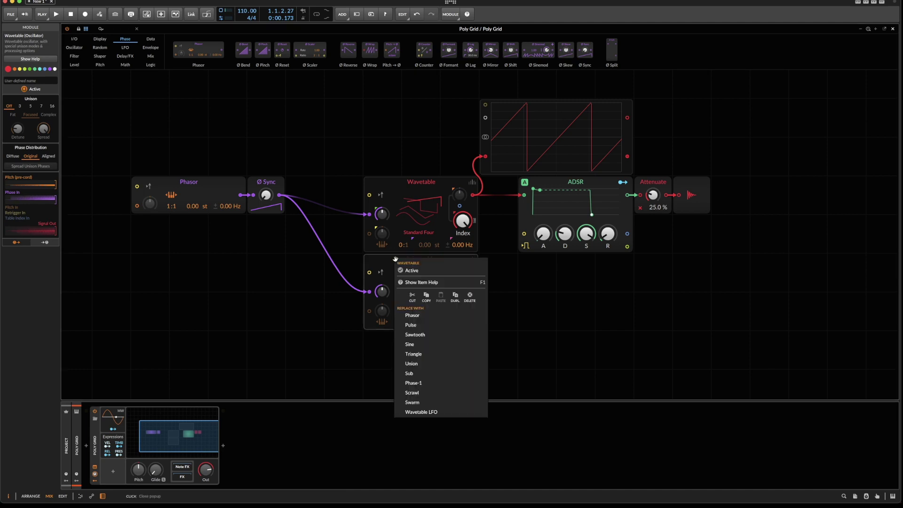
click(427, 344)
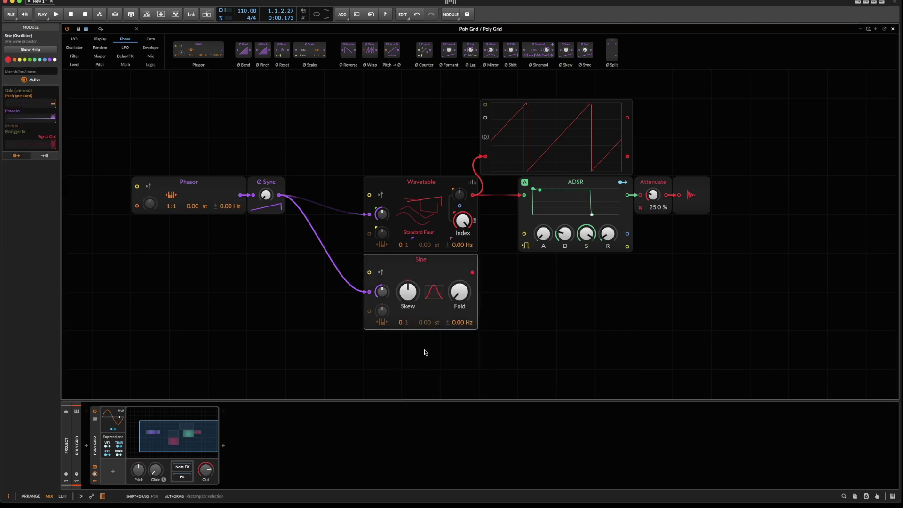
double_click(370, 293)
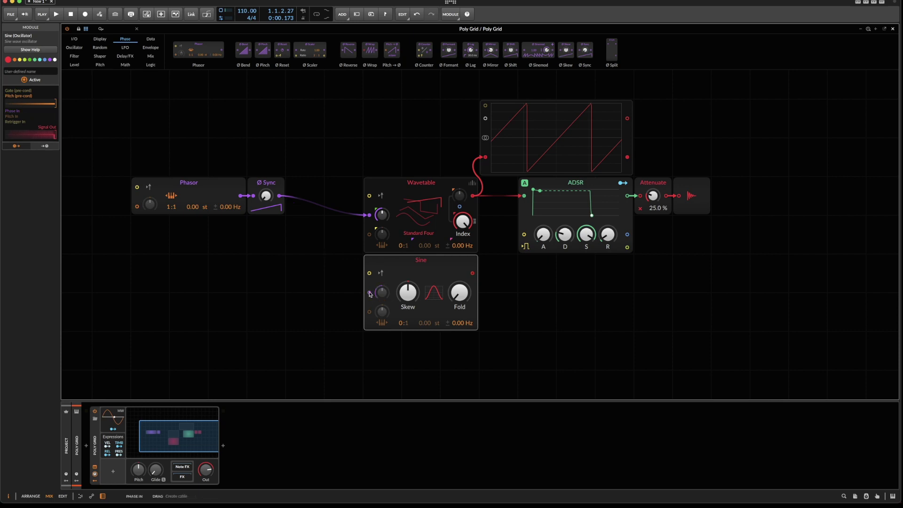
drag(370, 293, 241, 196)
click(218, 185)
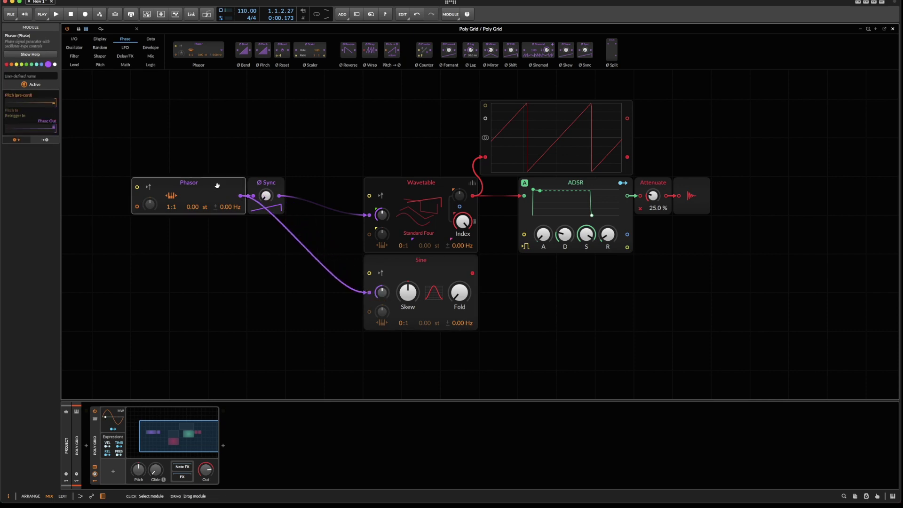
click(266, 182)
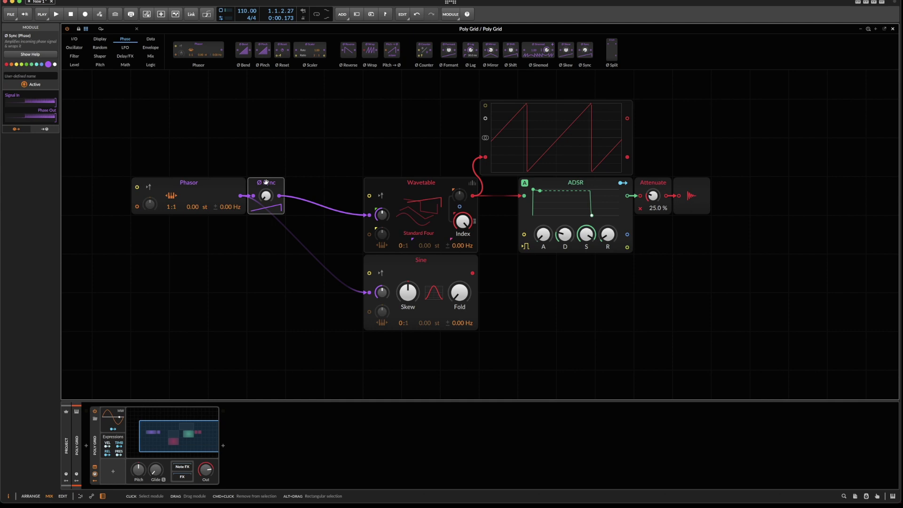
Insert an AM/RM module between Wavetable and ADSR, with the oscilloscope moved above the envelope
right_click(531, 278)
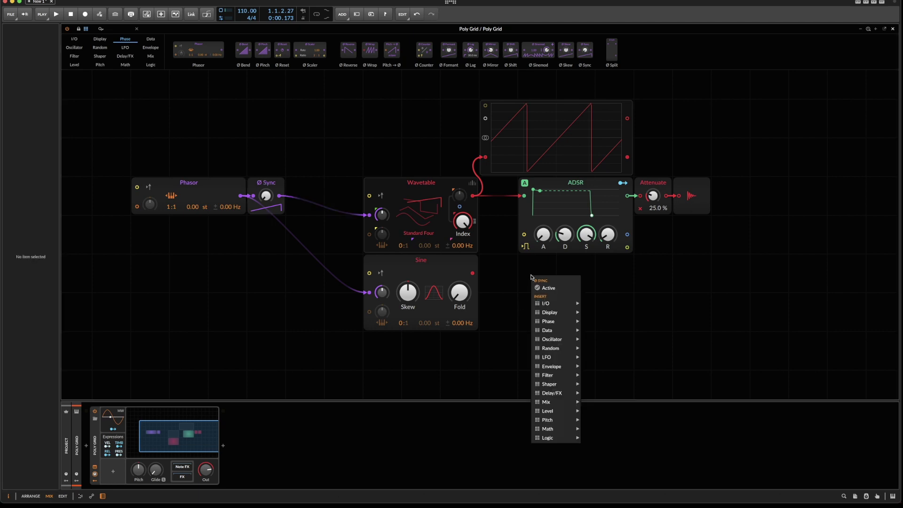
mouse_move(560, 411)
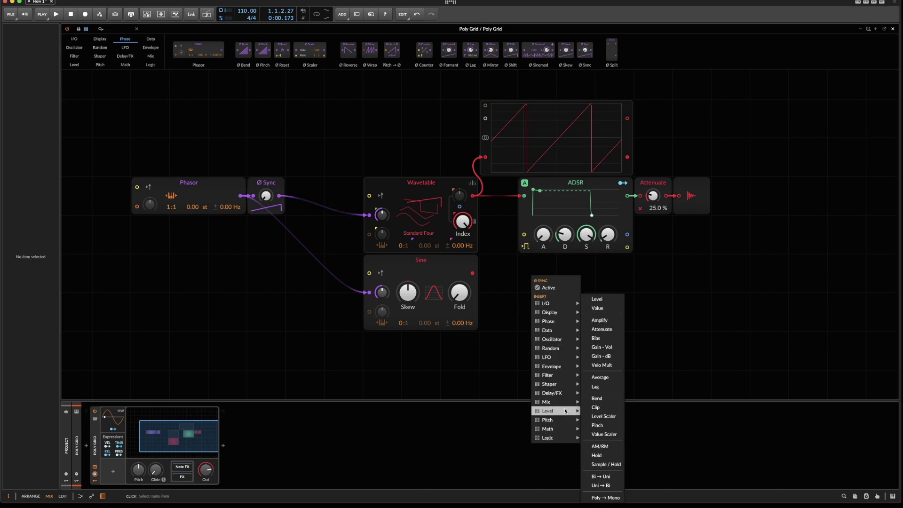
click(598, 446)
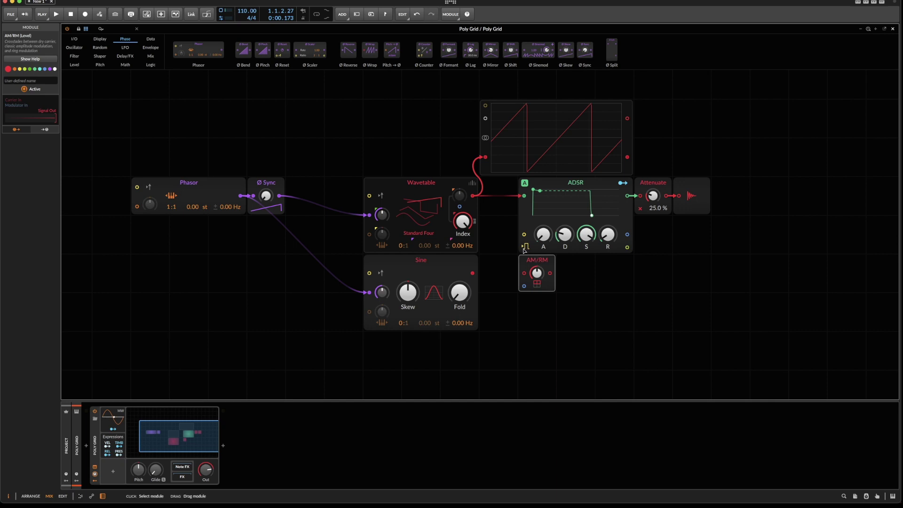
drag(536, 260, 498, 184)
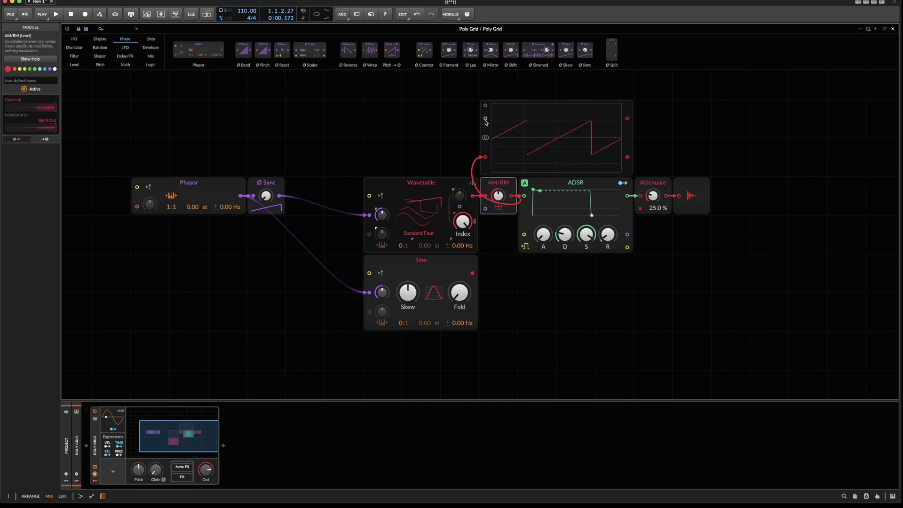
drag(498, 134, 538, 135)
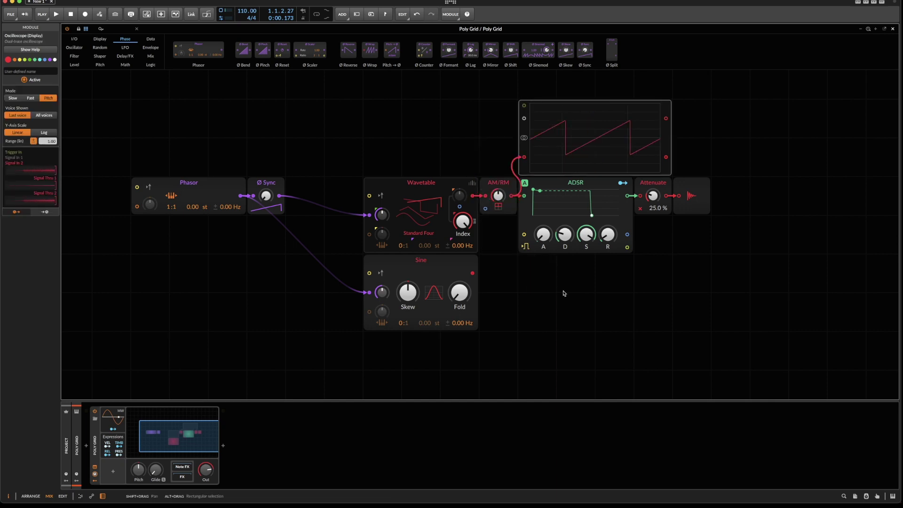
Route the Sine into AM/RM's modulator and push Ø Sync from +4.08 to +41.52 st
click(496, 214)
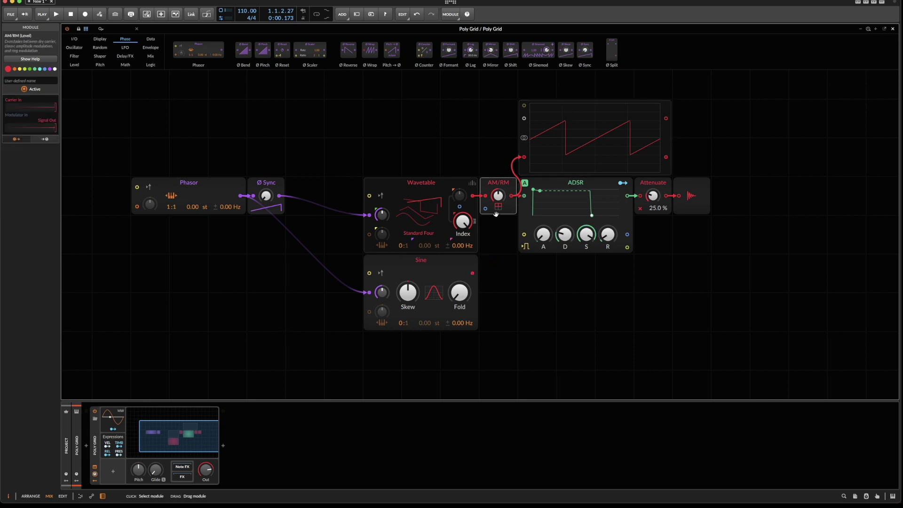
drag(485, 208, 472, 274)
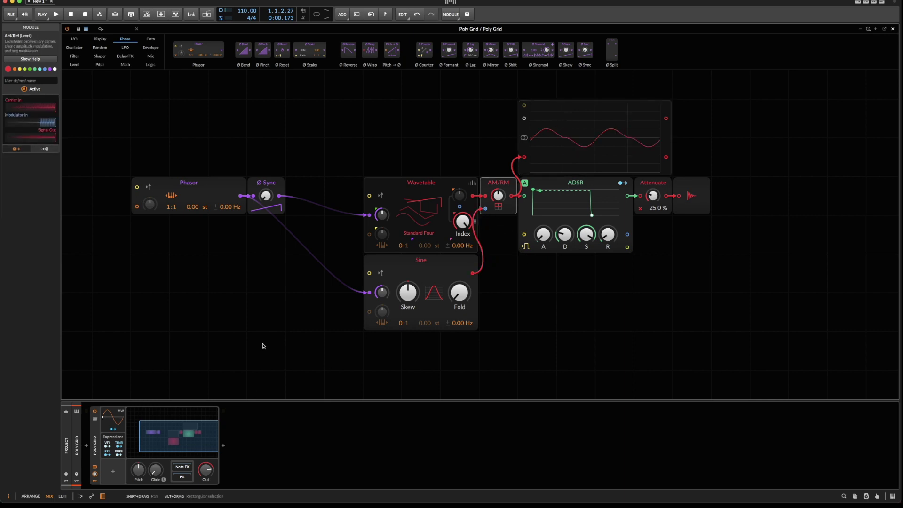
mouse_move(266, 196)
mouse_down()
mouse_move(266, 182)
mouse_move(266, 196)
mouse_up()
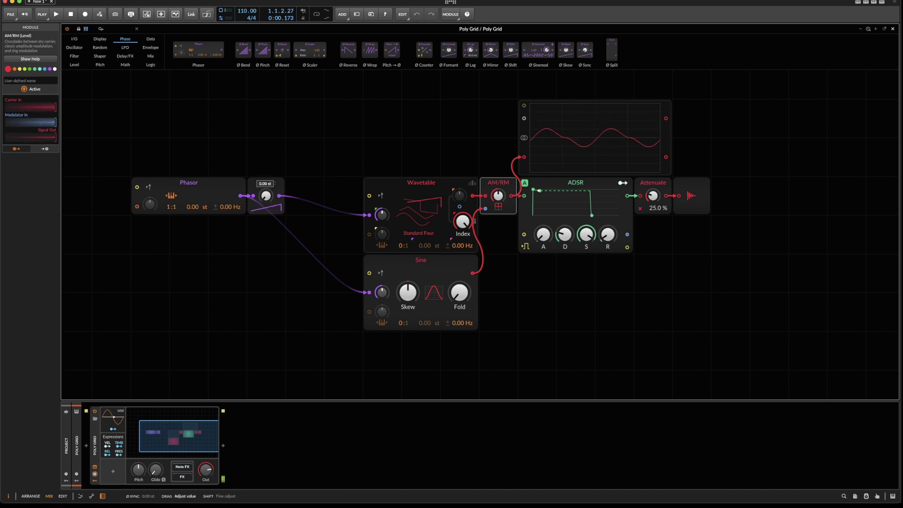
mouse_move(266, 195)
mouse_down()
mouse_move(266, 163)
mouse_move(265, 196)
mouse_up()
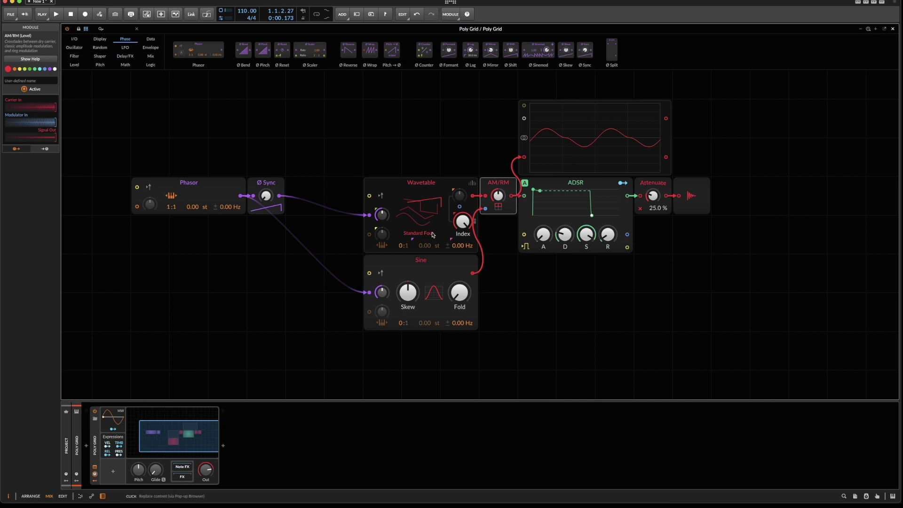
Keep the Standard Four wavetable, insert Ø Shift before its phase input, and set Ø Sync to +30.00 st
click(436, 194)
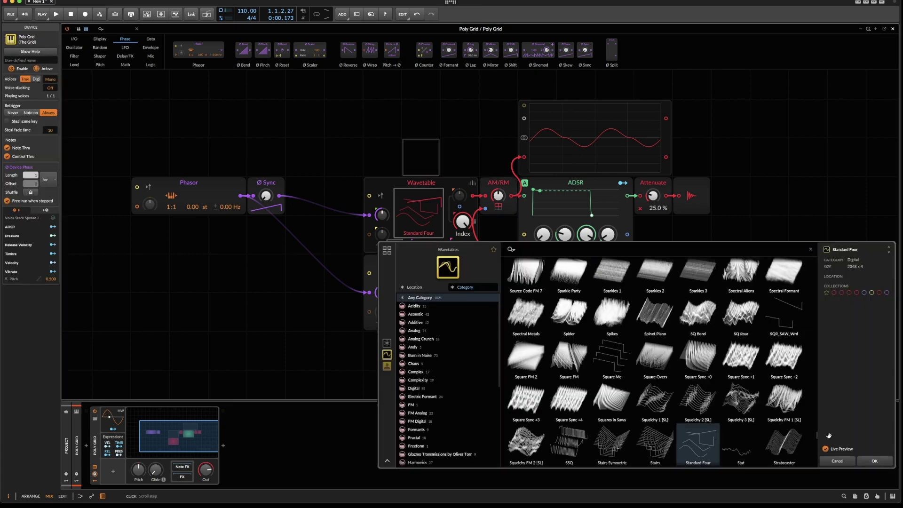
click(842, 464)
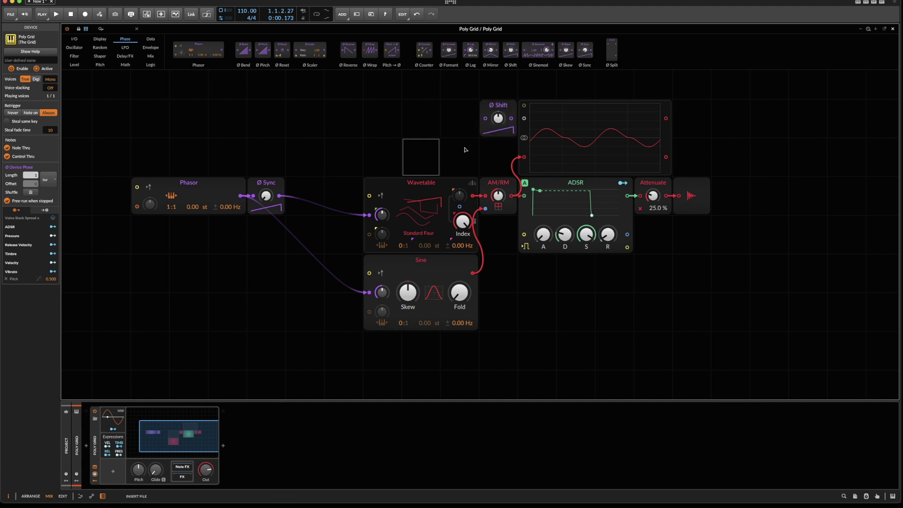
drag(367, 217, 366, 216)
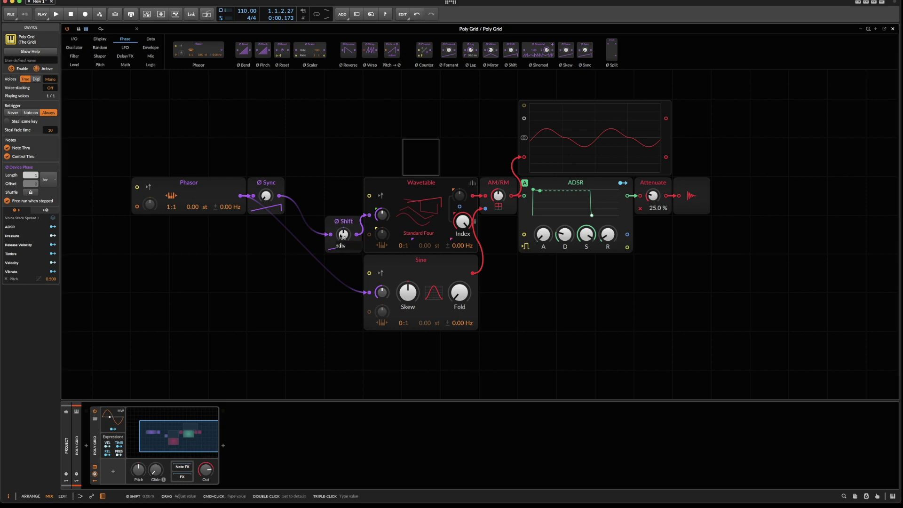
drag(265, 195, 381, 309)
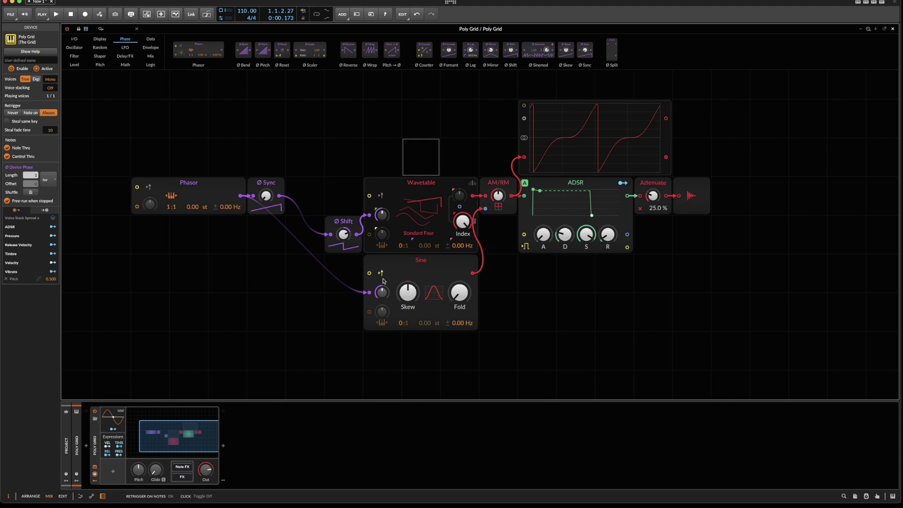
click(393, 269)
Replace the Sine with Scrawl and draw a window starting at -100 % with the centre at the bottom
right_click(395, 267)
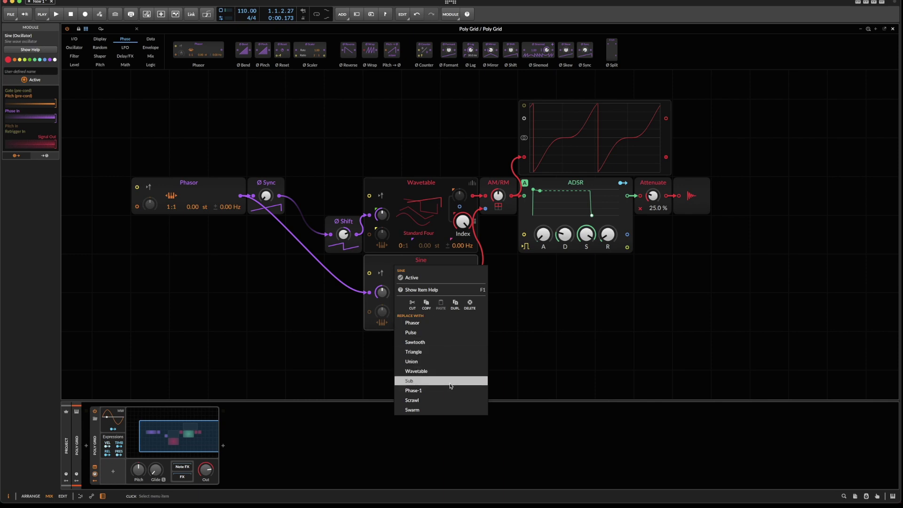
click(451, 400)
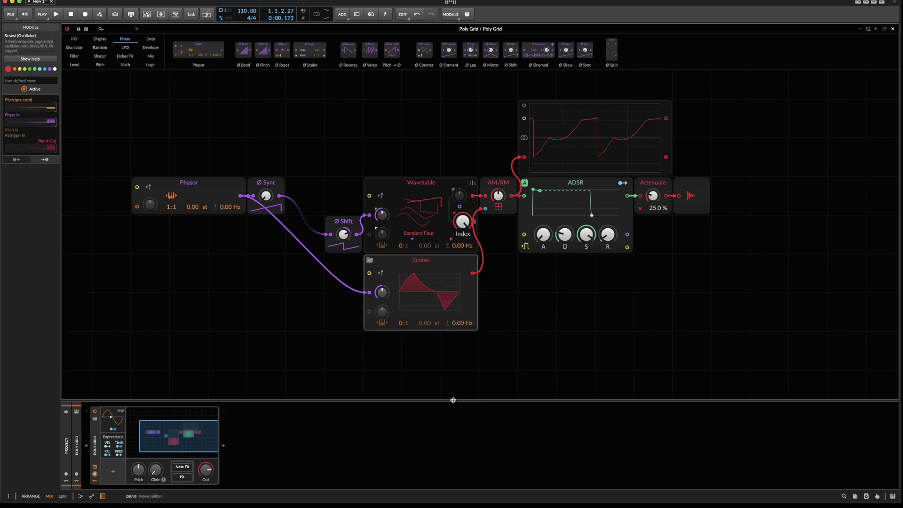
click(441, 273)
drag(474, 243, 568, 188)
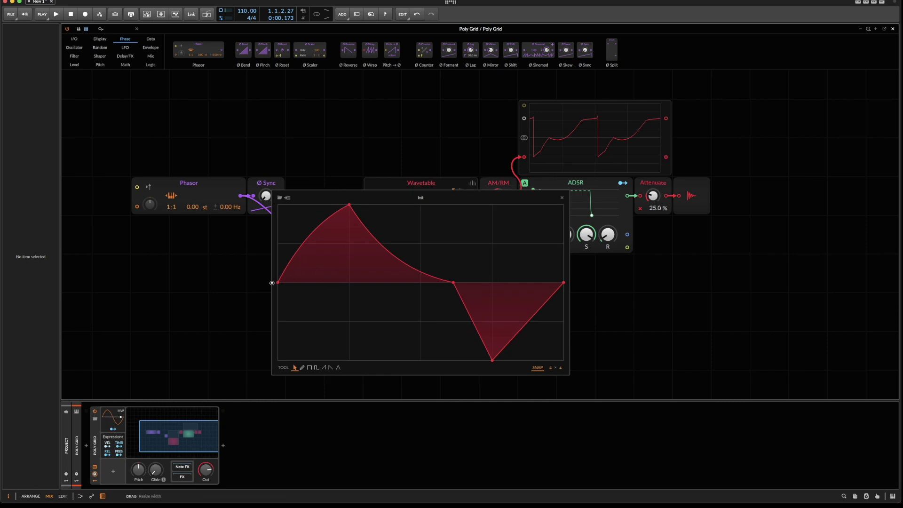
drag(278, 283, 278, 360)
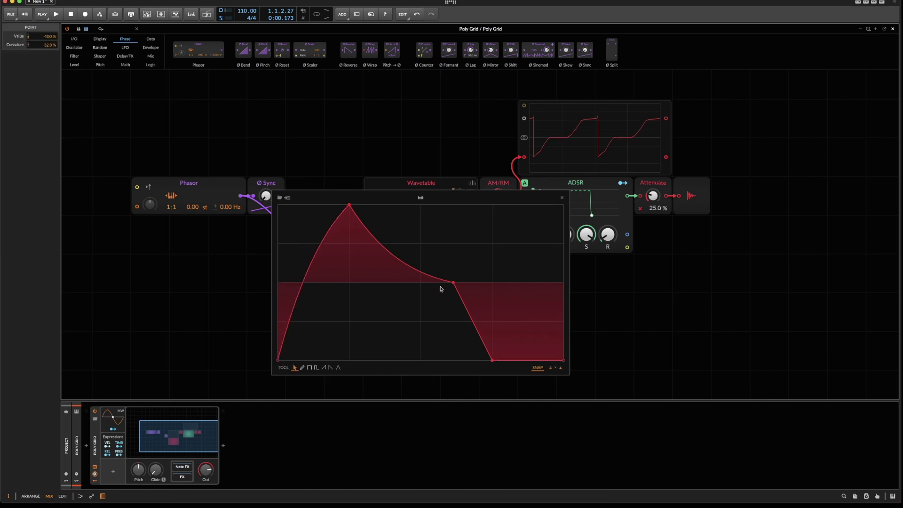
drag(453, 283, 492, 205)
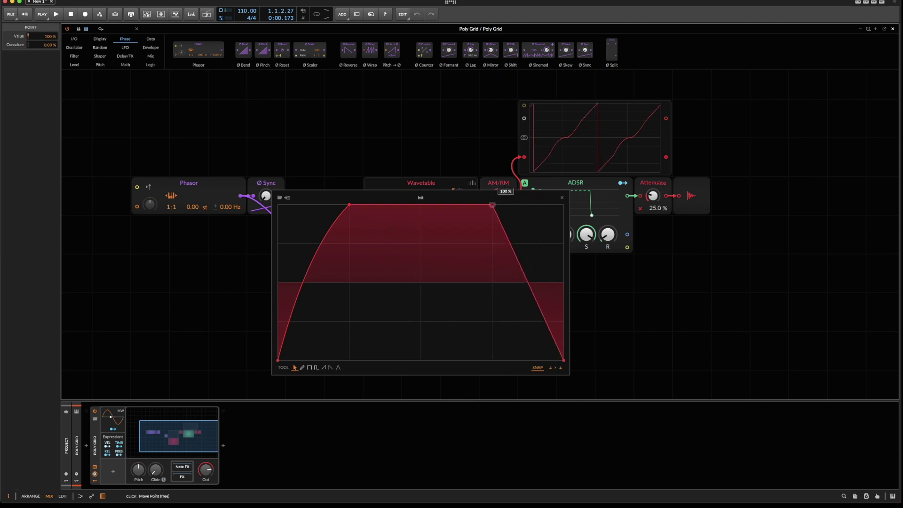
alt+double_click(323, 262)
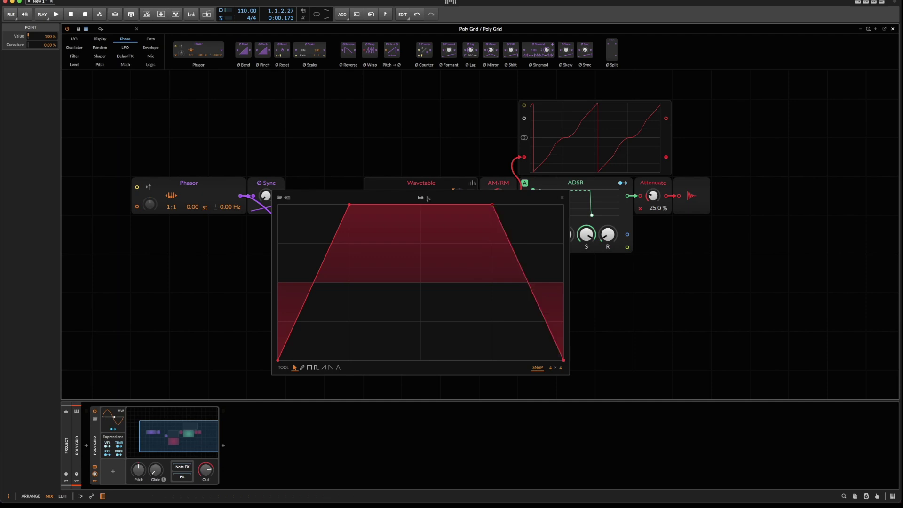
drag(427, 198, 649, 222)
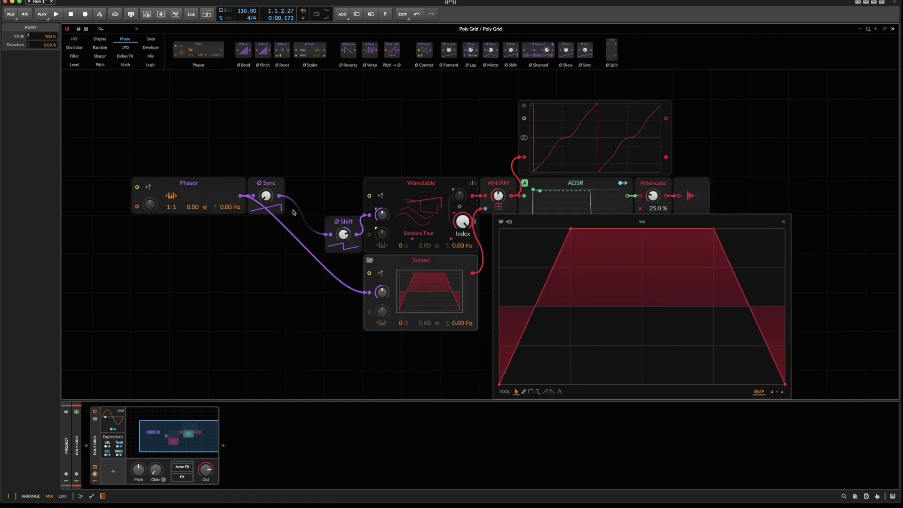
With snap set to 6, steepen and curve both Scrawl ramps, and tune Ø Sync to +32.88 st
drag(266, 195, 266, 161)
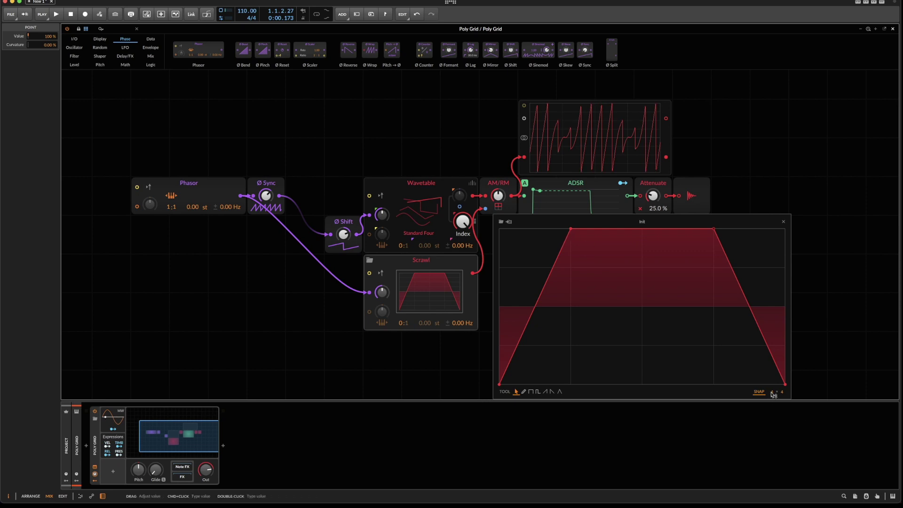
drag(774, 395, 774, 390)
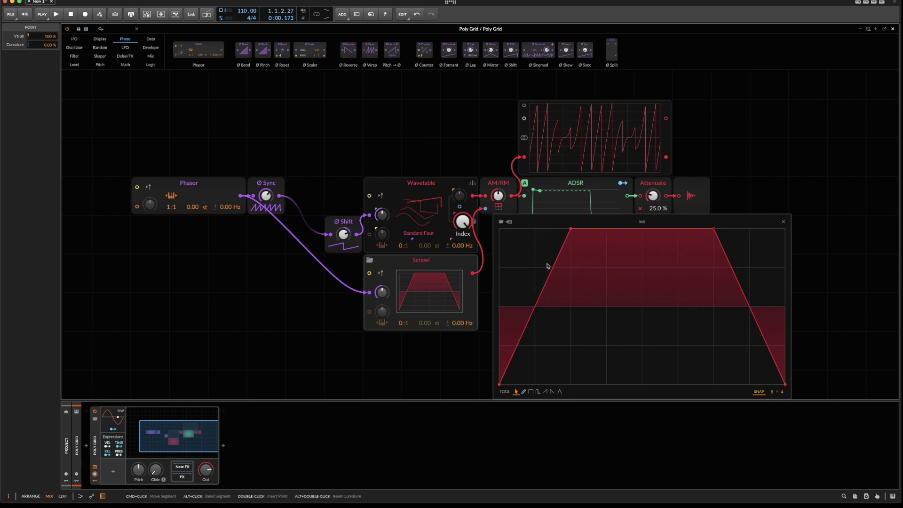
drag(571, 229, 535, 229)
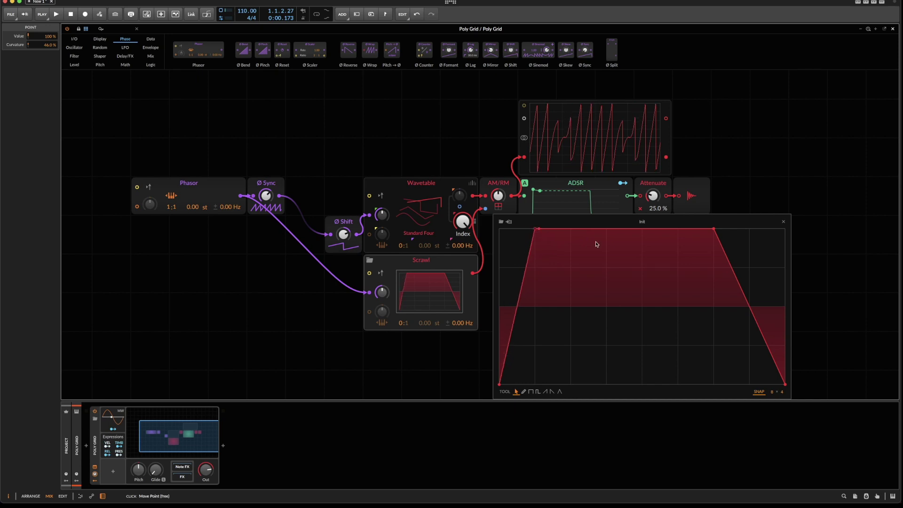
drag(714, 230, 750, 230)
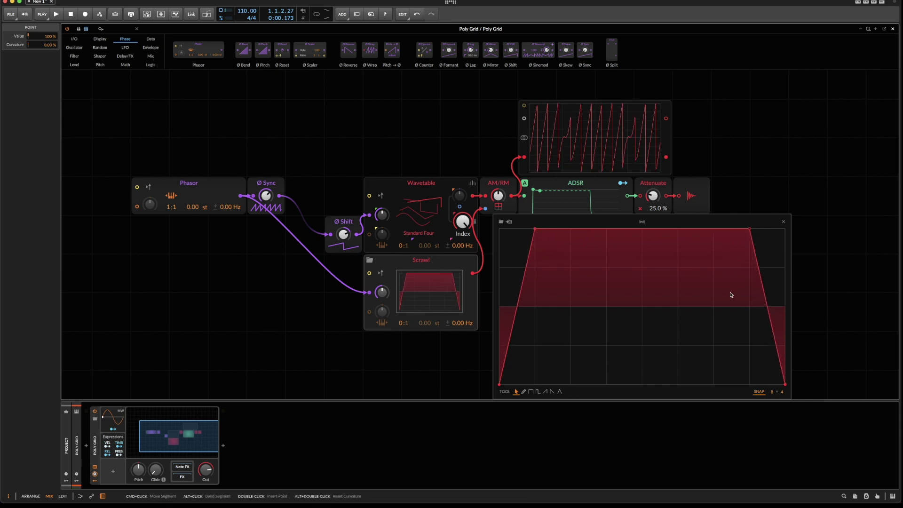
drag(266, 195, 266, 174)
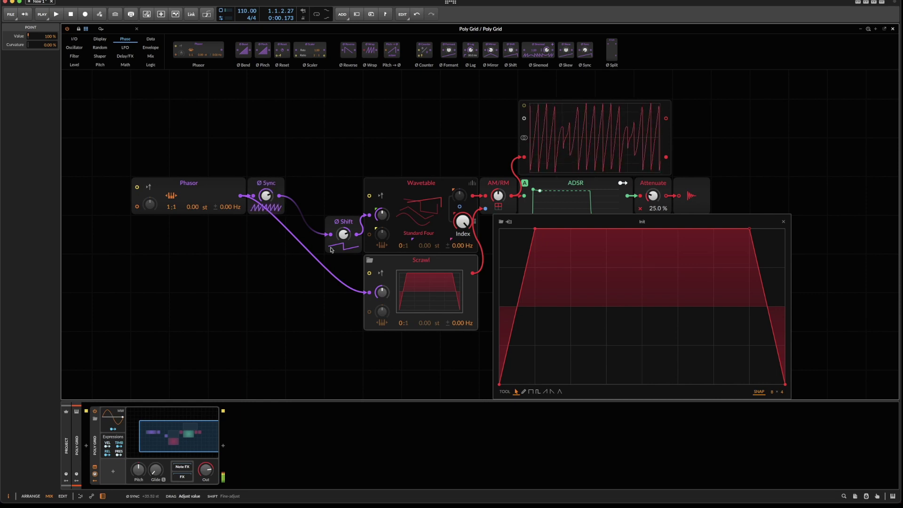
drag(533, 282, 533, 302)
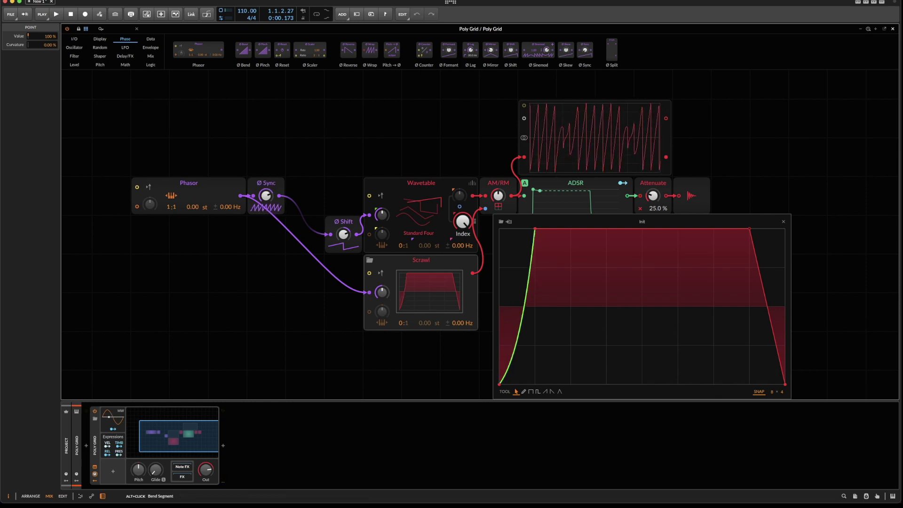
drag(778, 300, 760, 362)
mouse_move(270, 199)
mouse_down()
mouse_move(269, 191)
mouse_move(269, 203)
mouse_up()
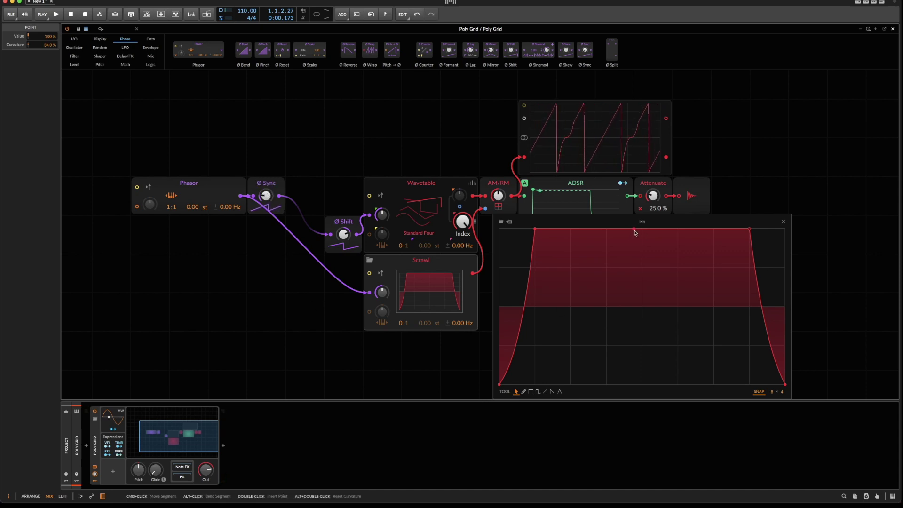
Dip Scrawl's middle top point to -74.2 % and restore the flat top, with Ø Sync near +33.84 st
drag(634, 230, 642, 289)
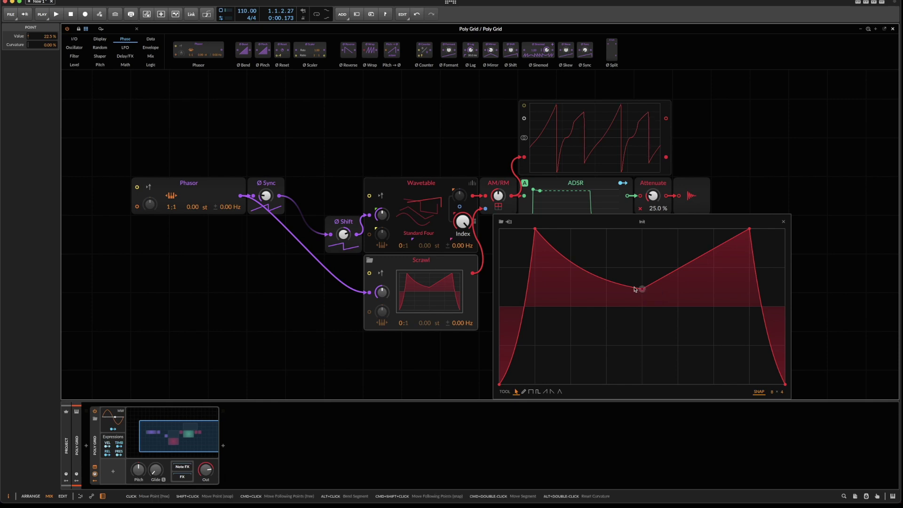
alt+double_click(616, 284)
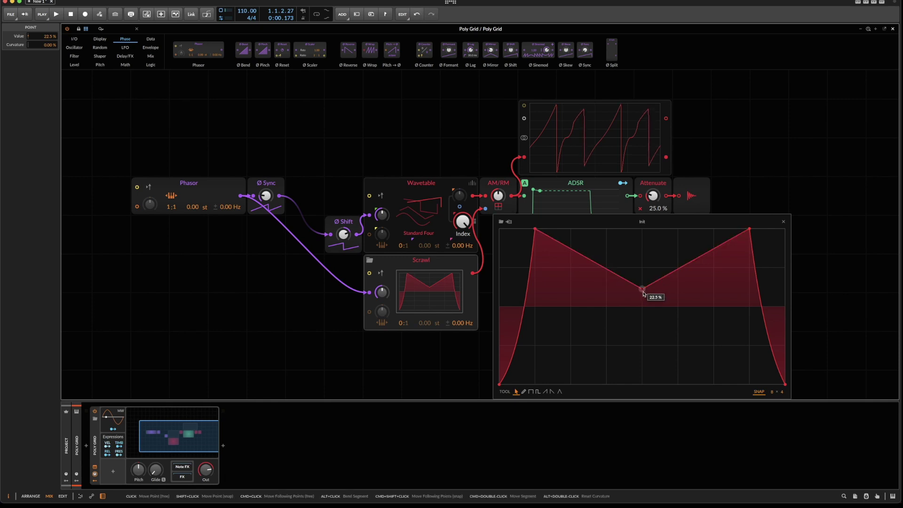
drag(643, 292, 642, 363)
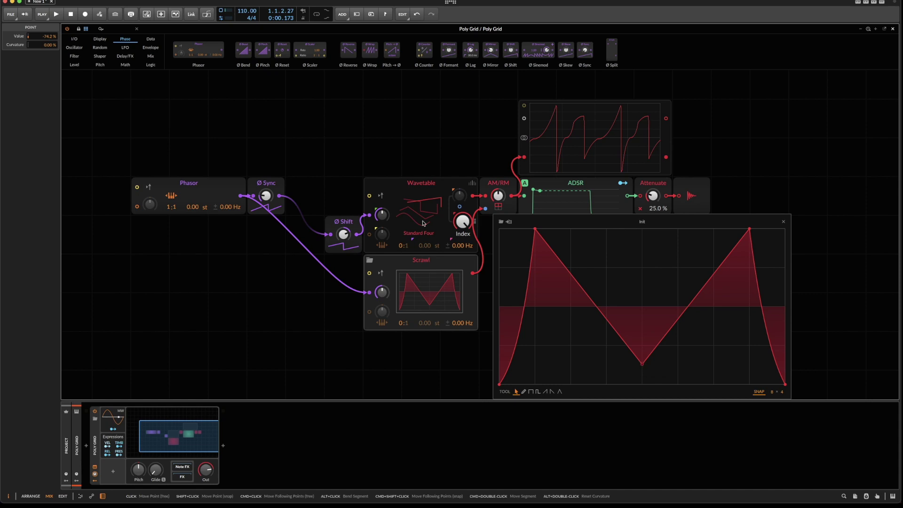
scroll(267, 206, up, 5)
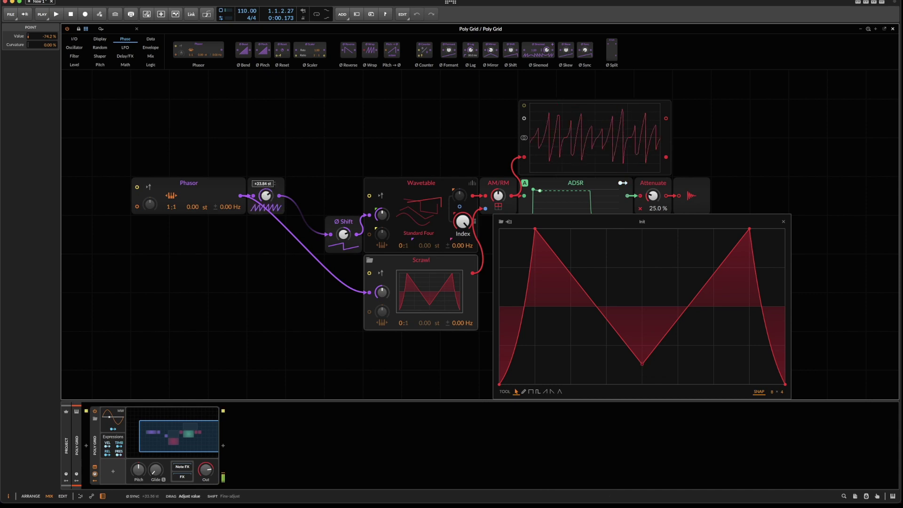
drag(640, 362, 643, 230)
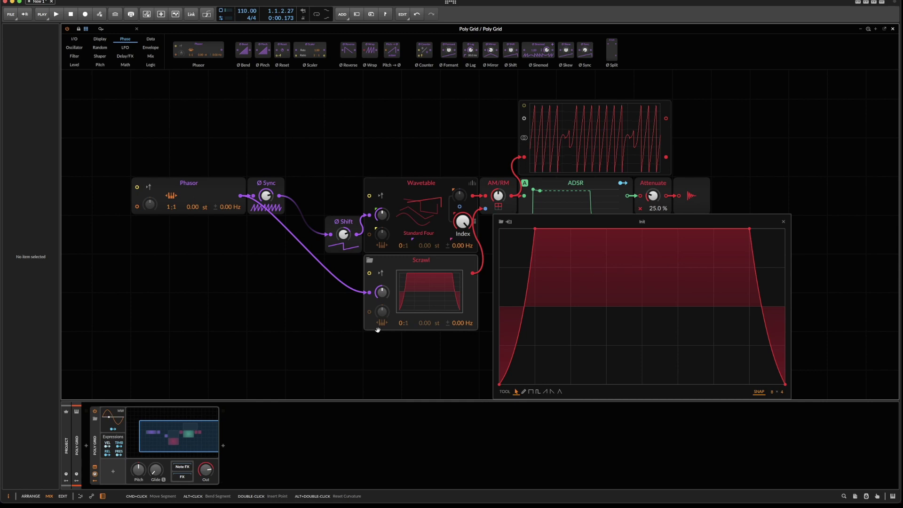
Lower the sync pitch to +7.44 st and insert an LFO module above the Phasor
click(784, 223)
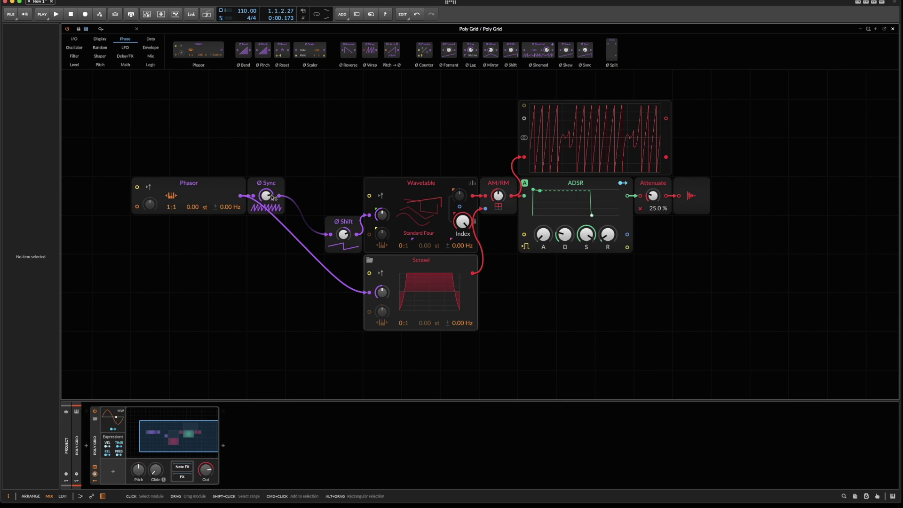
mouse_move(265, 196)
mouse_down()
mouse_move(266, 209)
mouse_move(265, 200)
mouse_up()
right_click(264, 98)
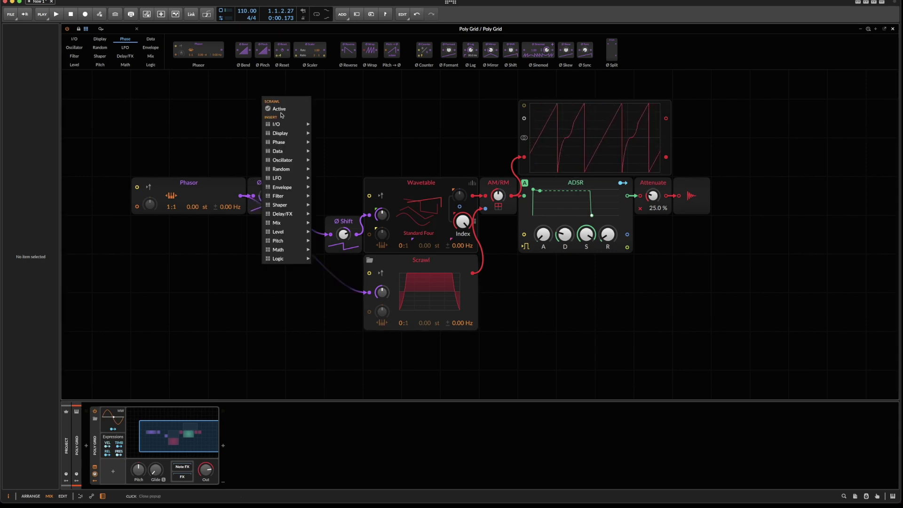
mouse_move(289, 179)
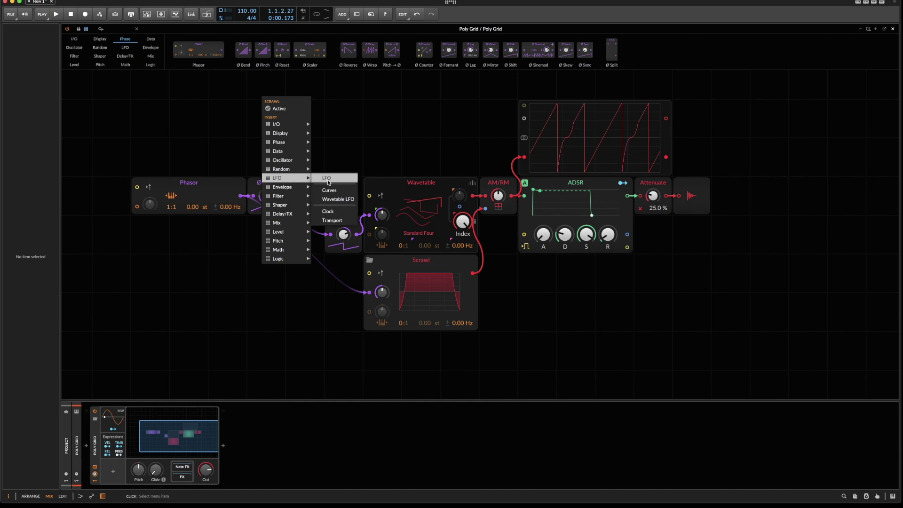
click(327, 181)
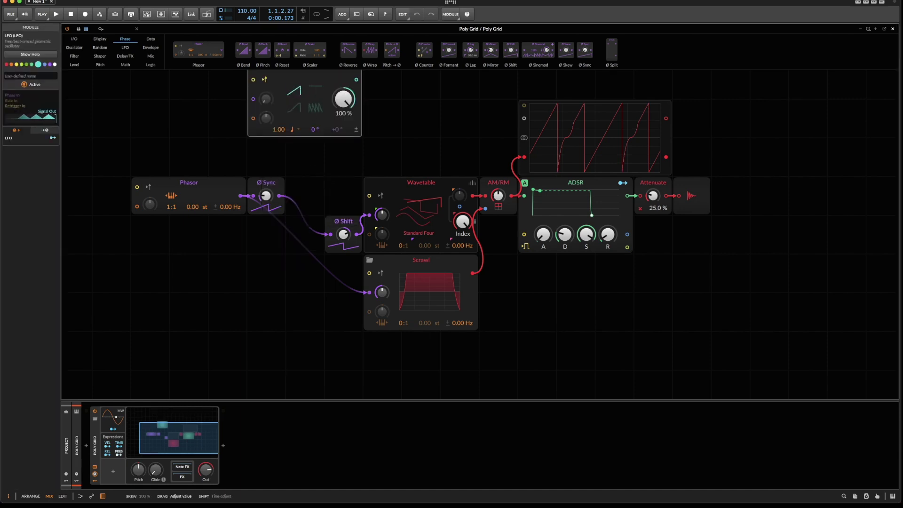
drag(330, 92, 234, 122)
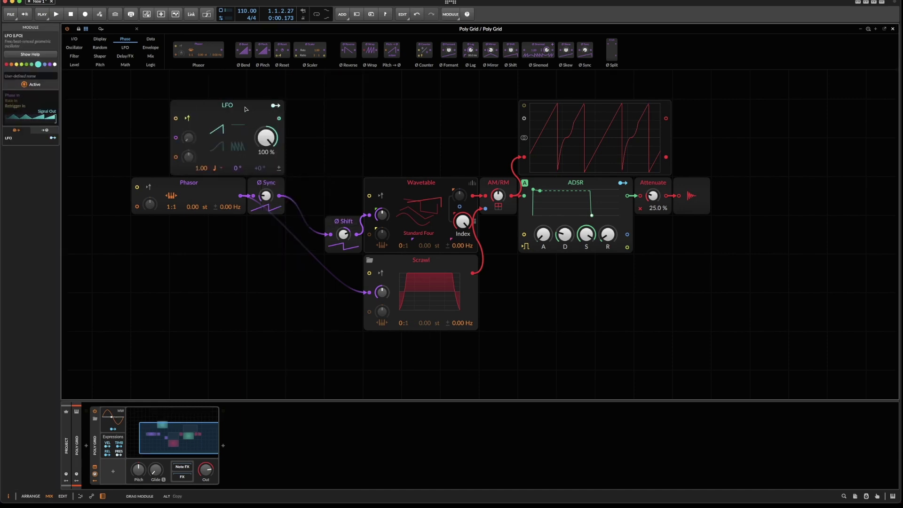
Make the LFO modulate the Ø Sync amount and reopen the Scrawl curve editor
click(275, 105)
mouse_move(266, 194)
mouse_down()
mouse_move(266, 186)
mouse_move(268, 196)
mouse_up()
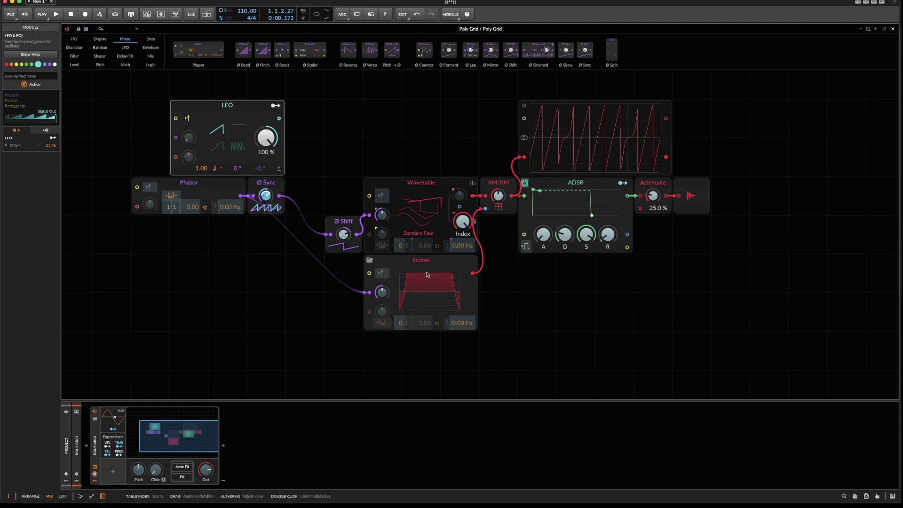
click(422, 290)
Pull the Scrawl curve's top points inward, then route the LFO to the Wavetable Index
drag(528, 216, 492, 216)
drag(313, 217, 349, 215)
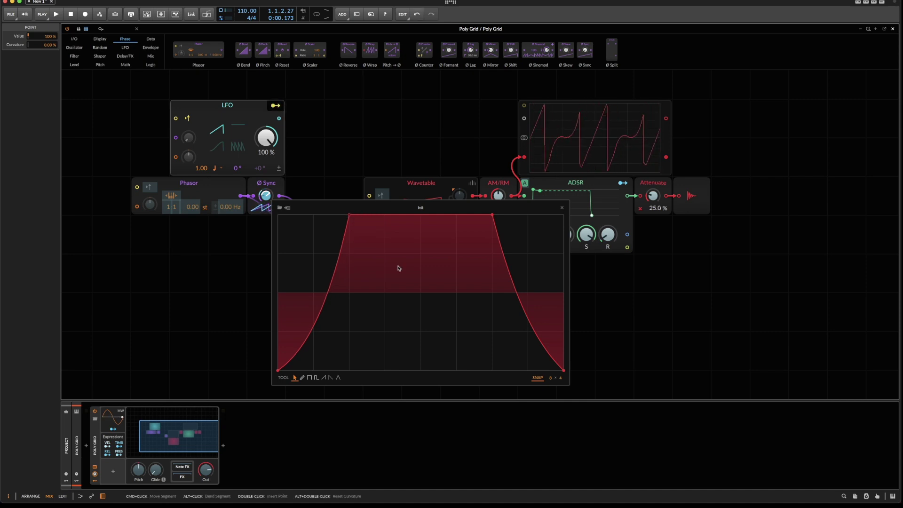
click(563, 208)
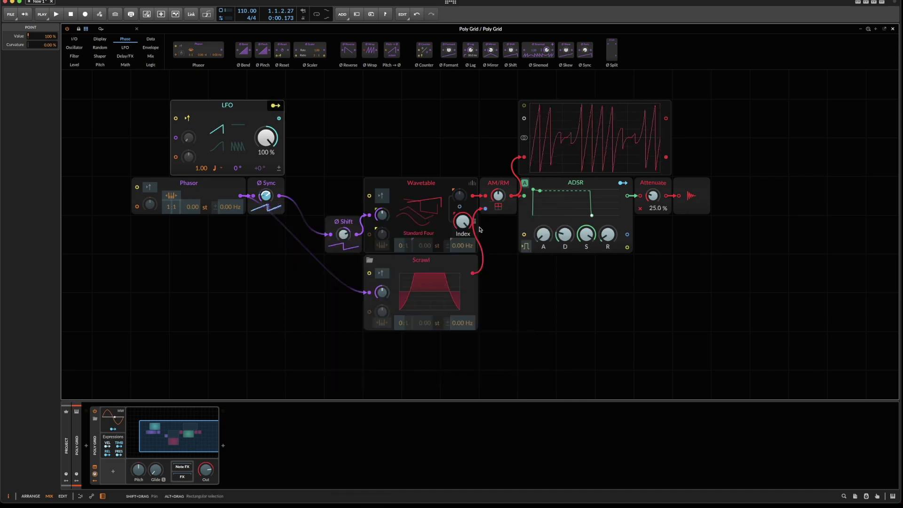
drag(462, 221, 463, 221)
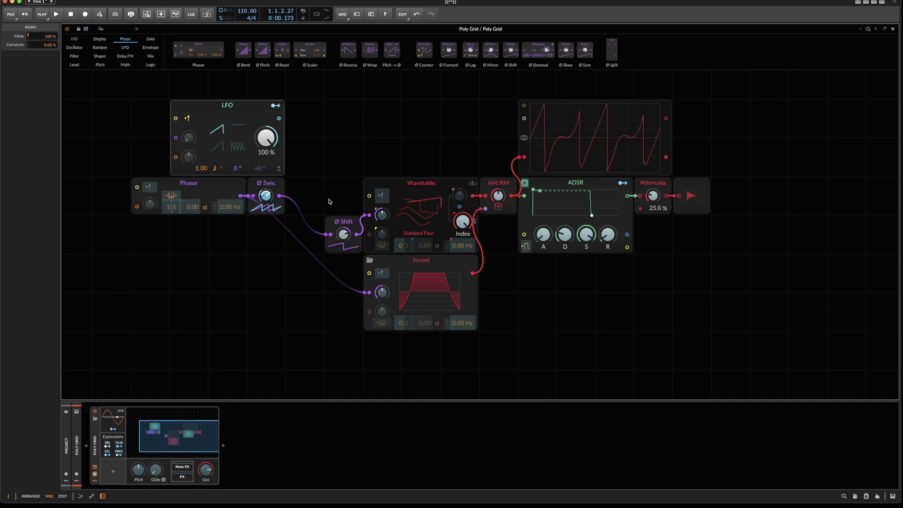
click(280, 106)
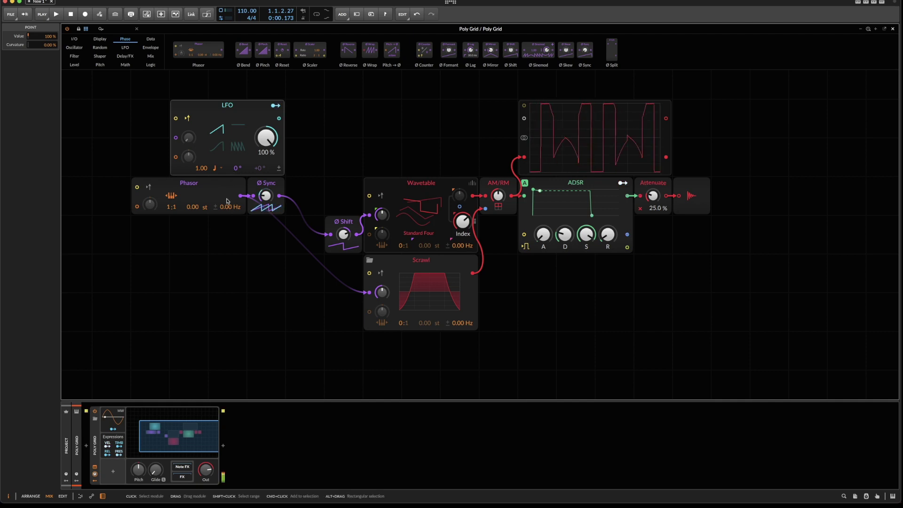
Set the LFO rate to a half note and dock Ø Shift against the Wavetable's phase input
click(220, 168)
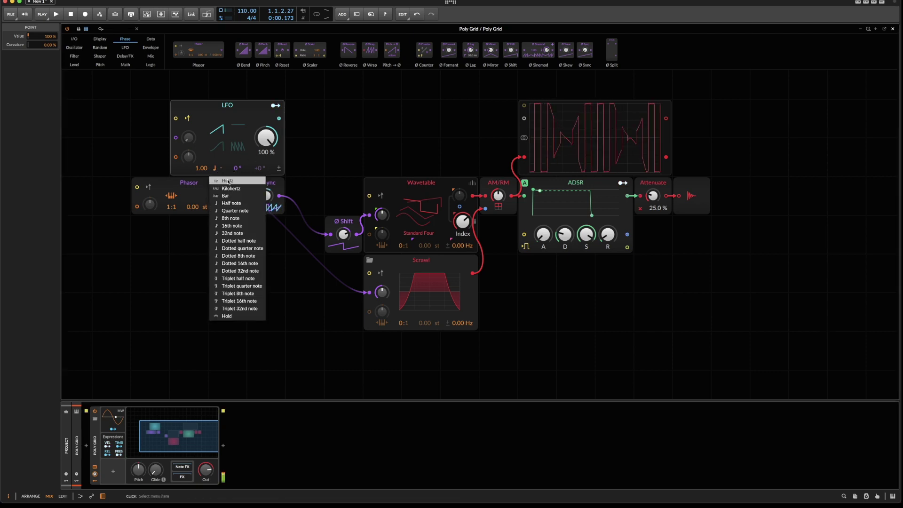
click(237, 205)
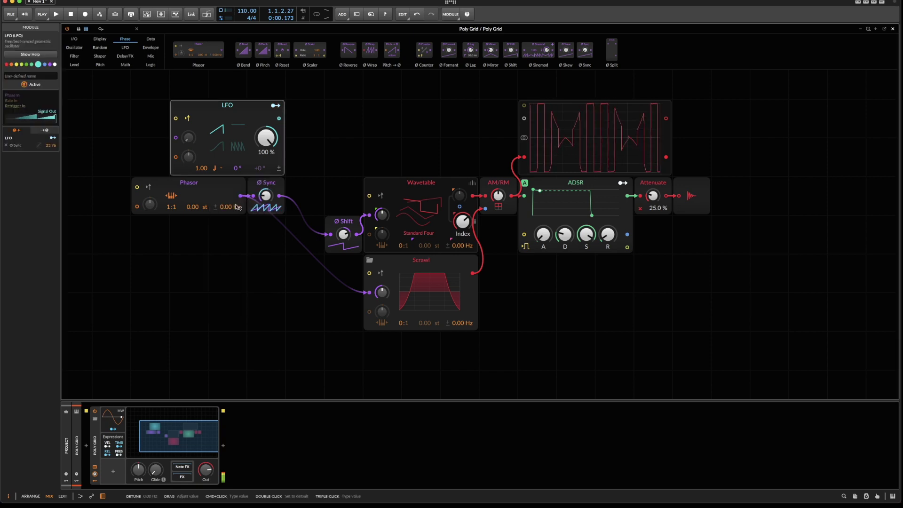
drag(92, 69, 324, 235)
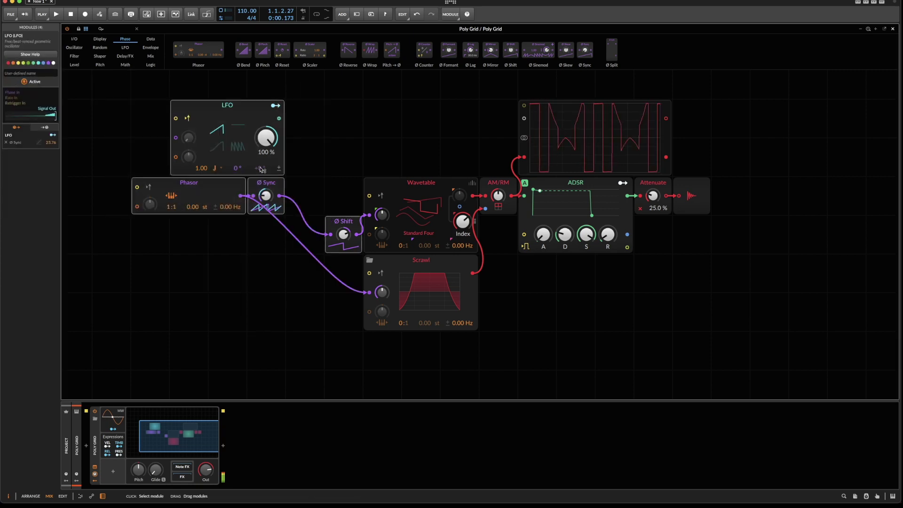
drag(240, 113, 202, 111)
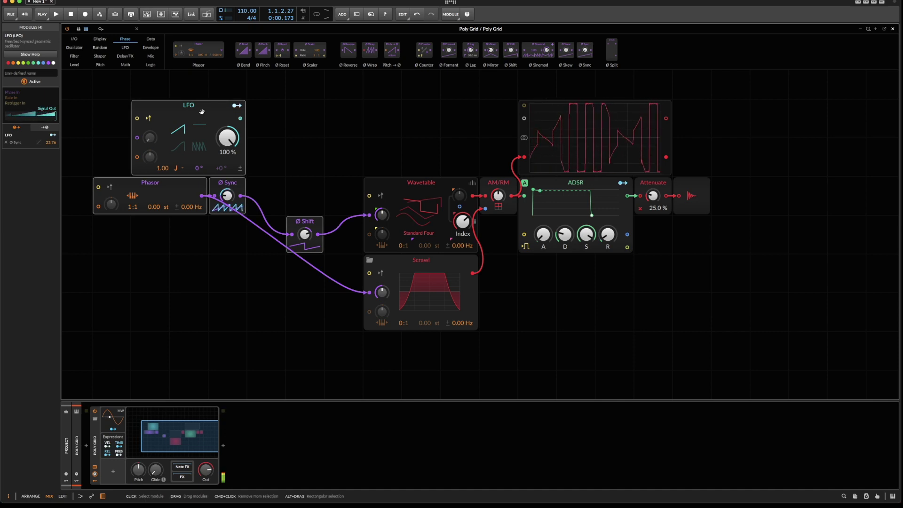
drag(308, 220, 343, 196)
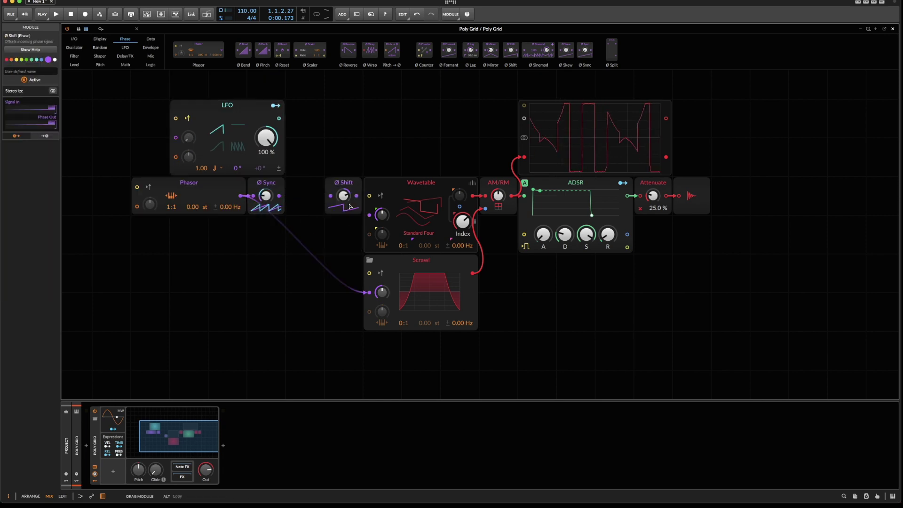
Shift LFO, Phasor and Ø Sync left, then insert Ø Bend and Ø Sinemod after Ø Sync
drag(125, 97, 284, 214)
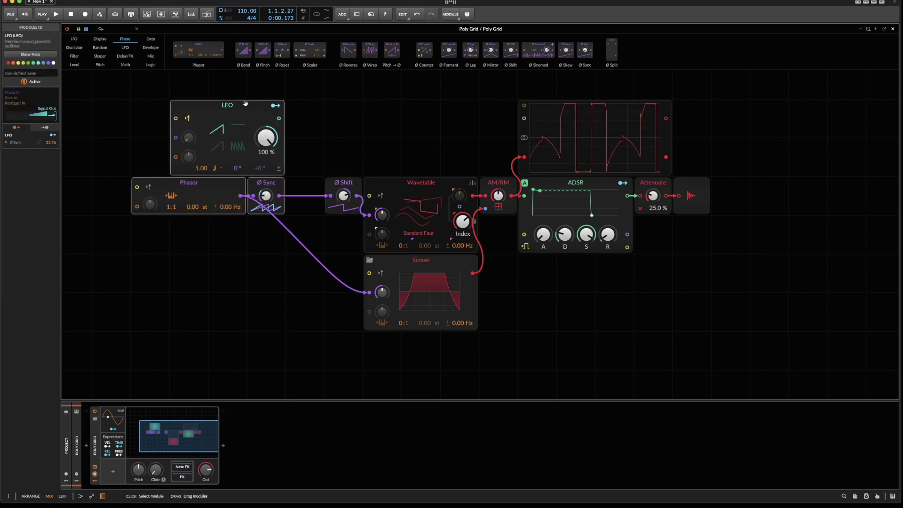
drag(237, 107, 199, 108)
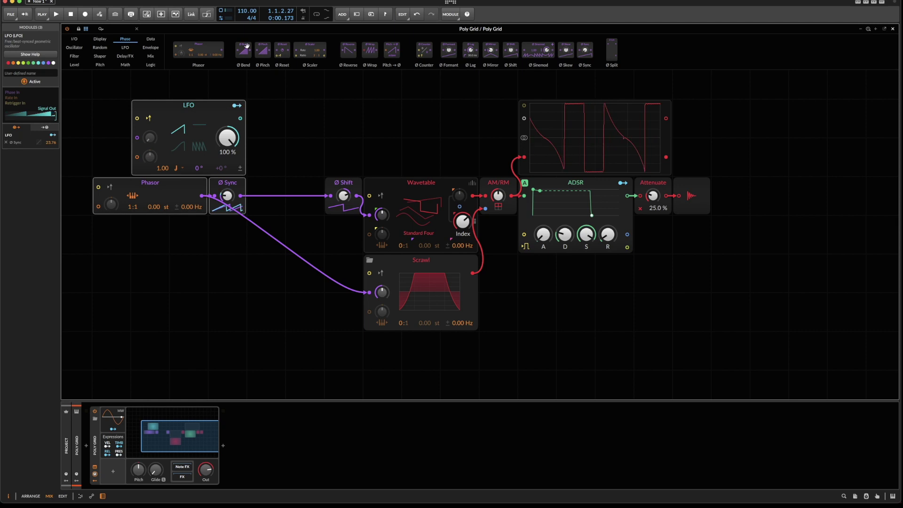
drag(244, 47, 271, 203)
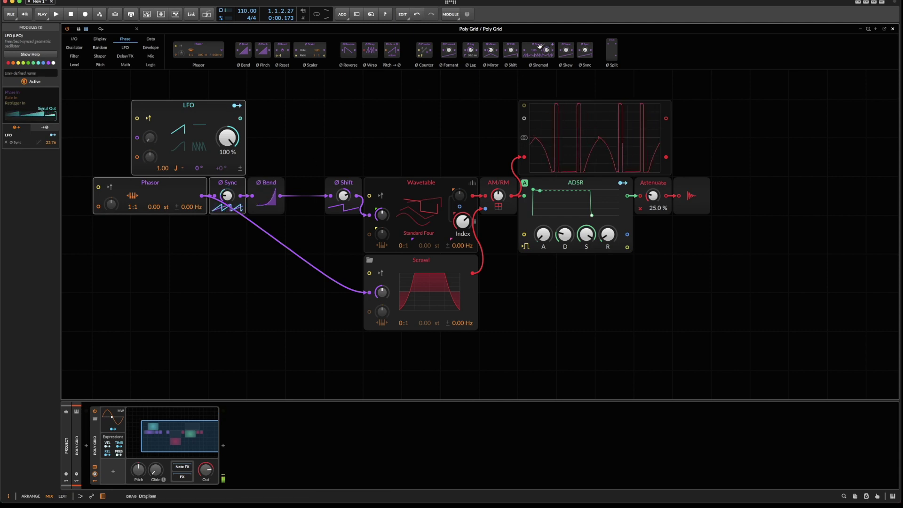
drag(540, 47, 293, 197)
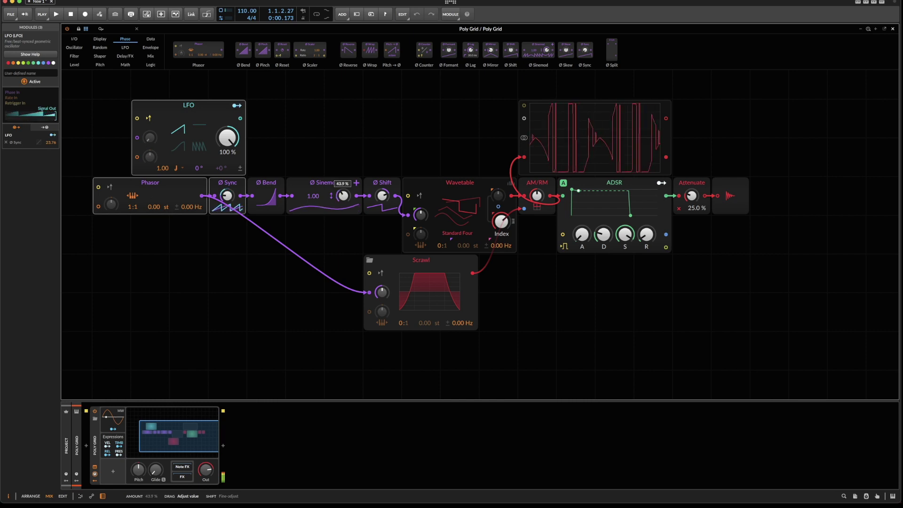
Lower Attenuate to 21.5 % and push the Ø Sinemod amount up to 500 %
scroll(692, 196, down, 3)
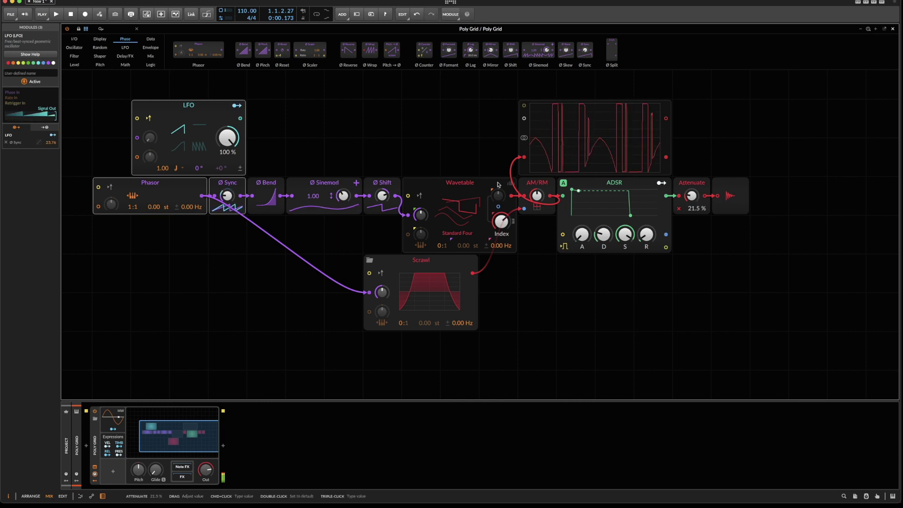
mouse_move(343, 194)
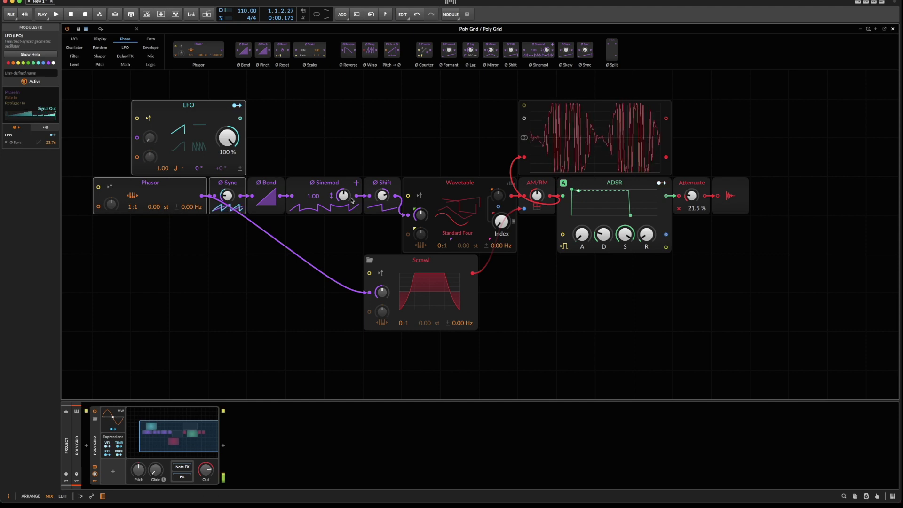
mouse_move(343, 196)
mouse_down()
mouse_move(343, 178)
mouse_move(343, 200)
mouse_up()
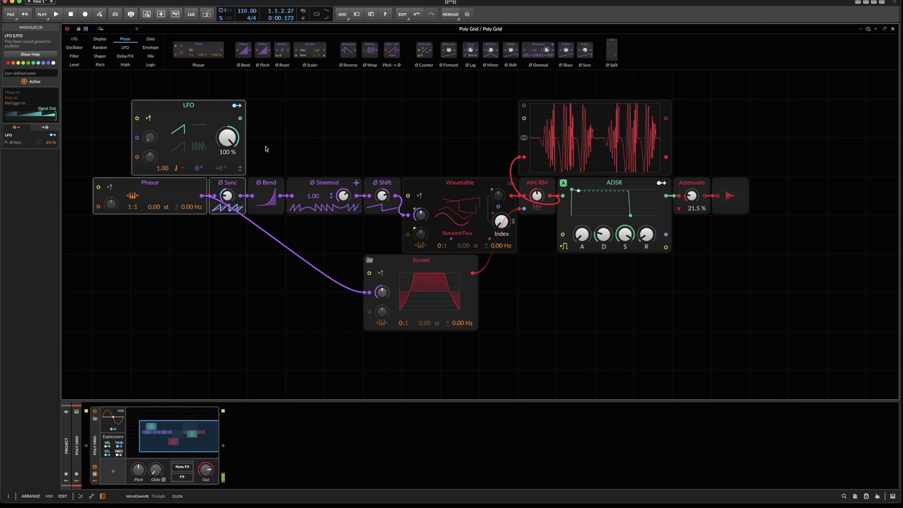
click(264, 189)
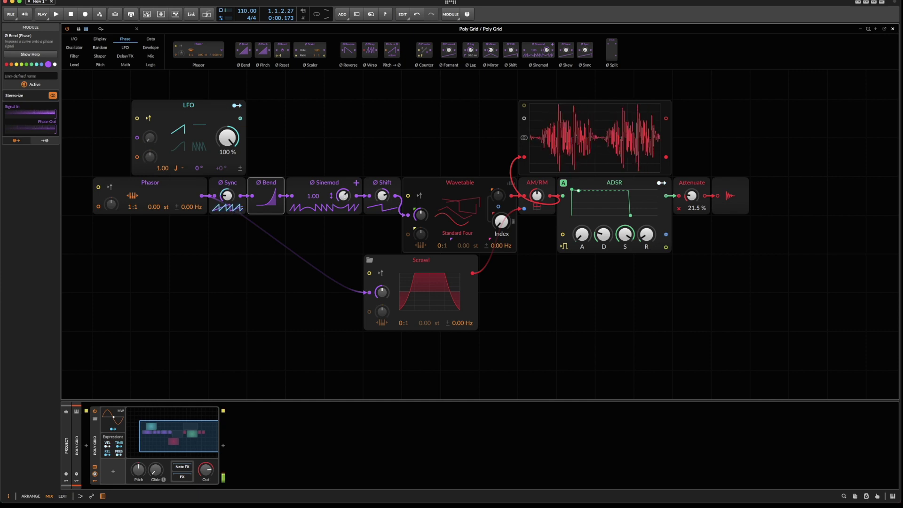
mouse_move(344, 196)
mouse_down()
mouse_move(343, 181)
mouse_move(344, 207)
mouse_move(344, 198)
mouse_up()
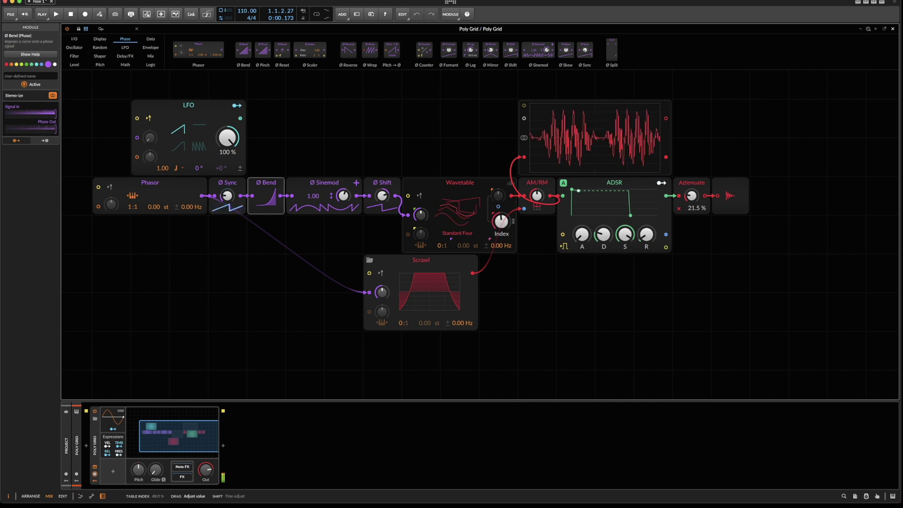
click(421, 295)
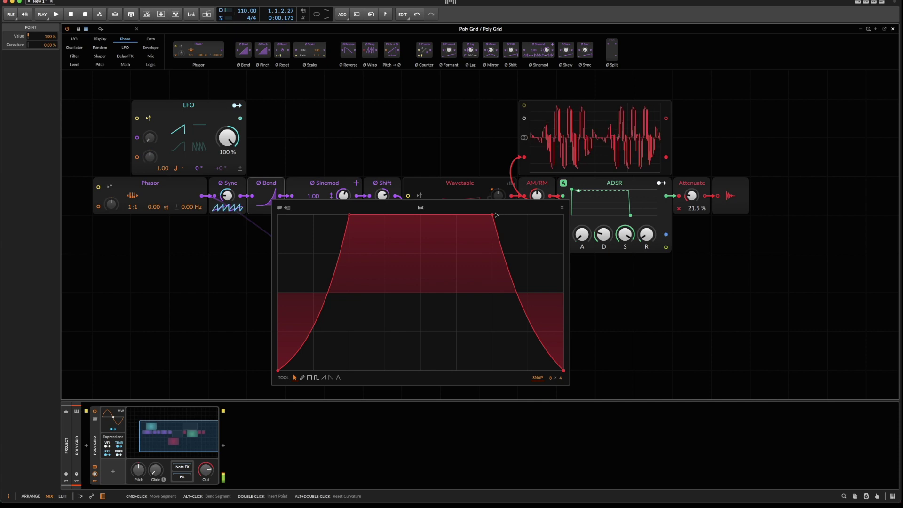
Turn the Ø Sinemod amount back down and restore the Scrawl curve's flat top at 100 %
drag(496, 215, 438, 331)
click(563, 209)
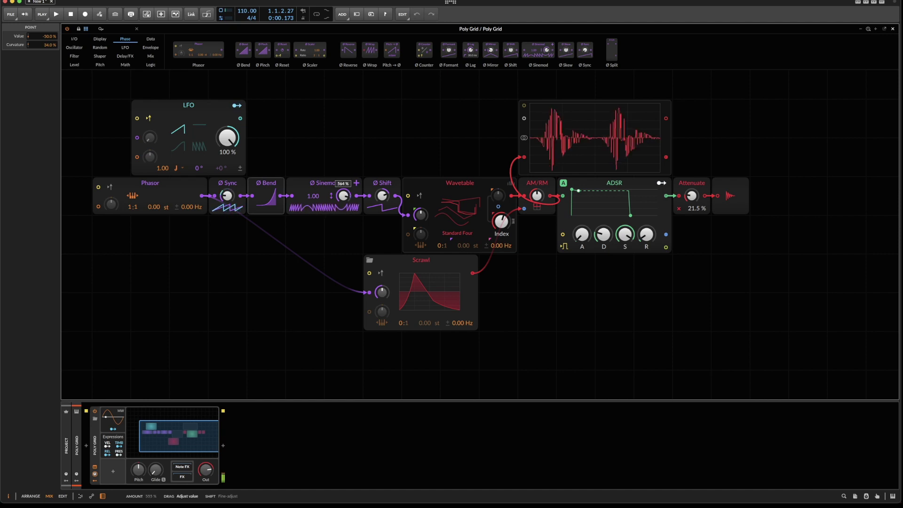
mouse_move(343, 195)
mouse_down()
mouse_move(344, 210)
mouse_move(343, 172)
mouse_move(342, 250)
mouse_up()
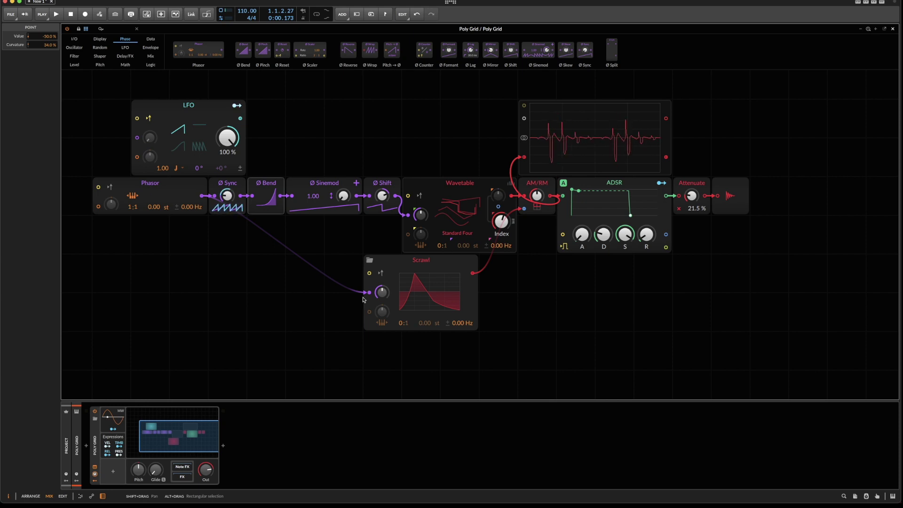
click(410, 292)
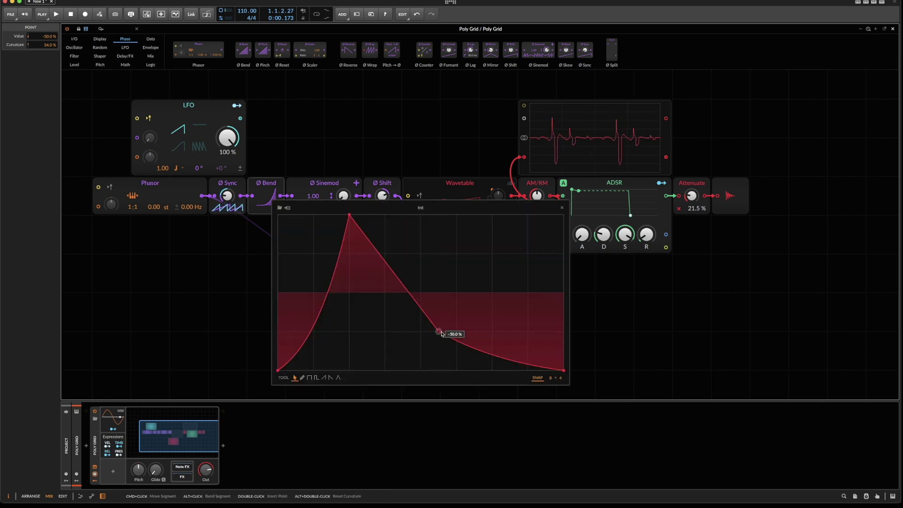
drag(442, 332, 492, 215)
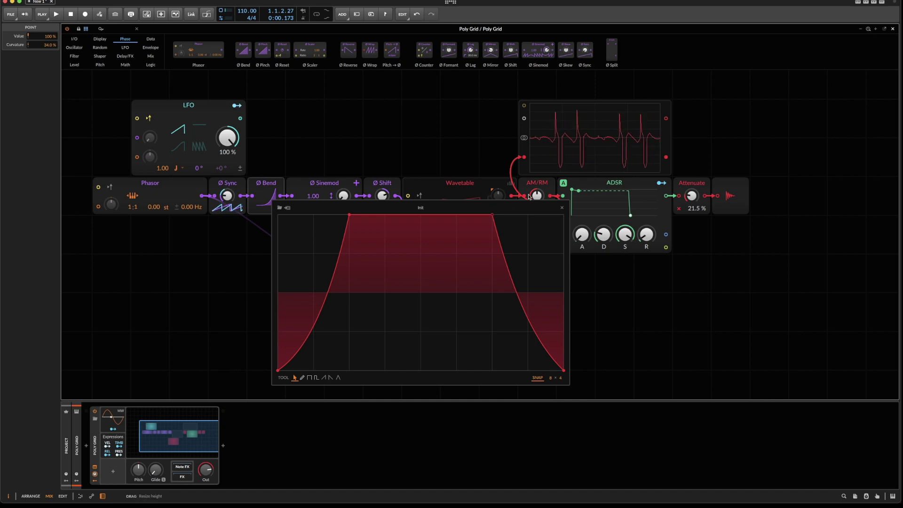
click(561, 208)
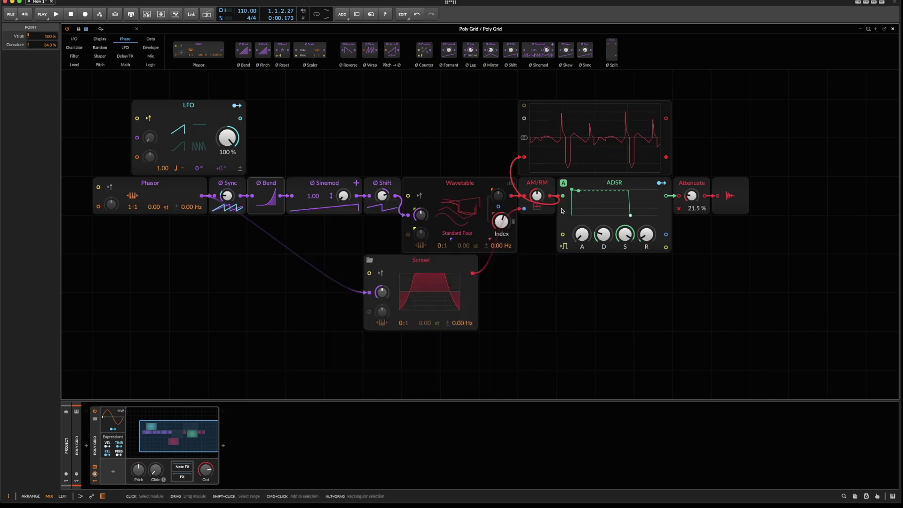